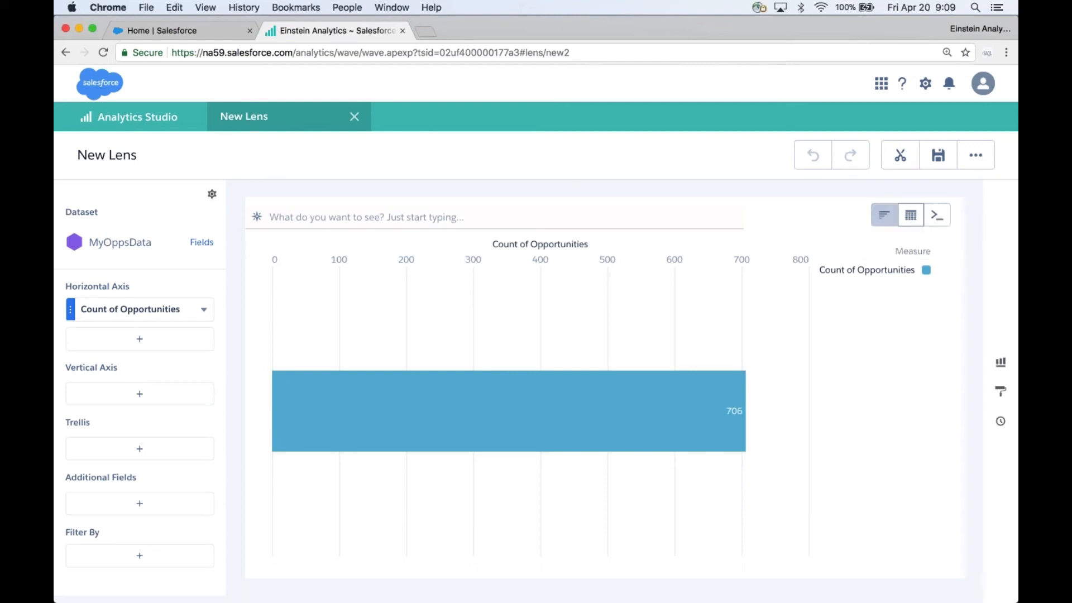
Step: Switch the lens visualization to a Compare Table
mouse_move(909, 216)
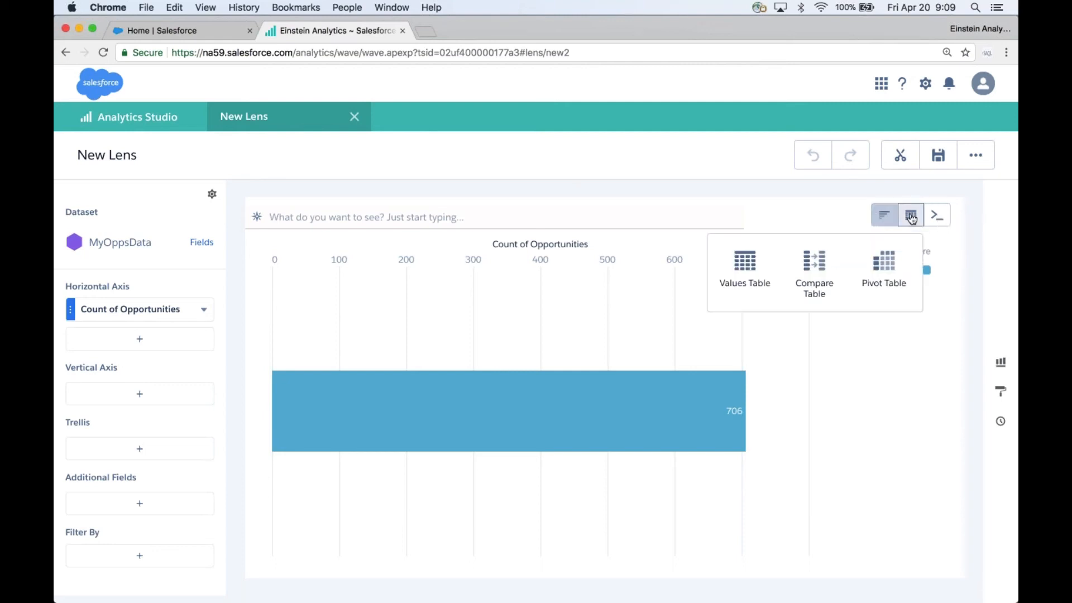
click(818, 259)
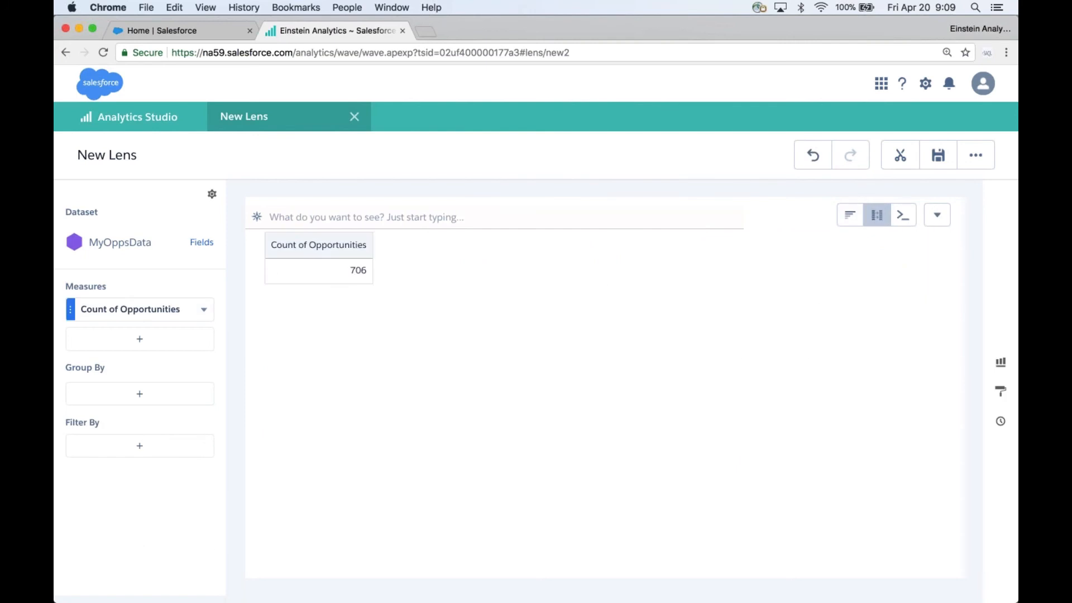
Step: Group the table by Close Date using Year-Month
click(140, 394)
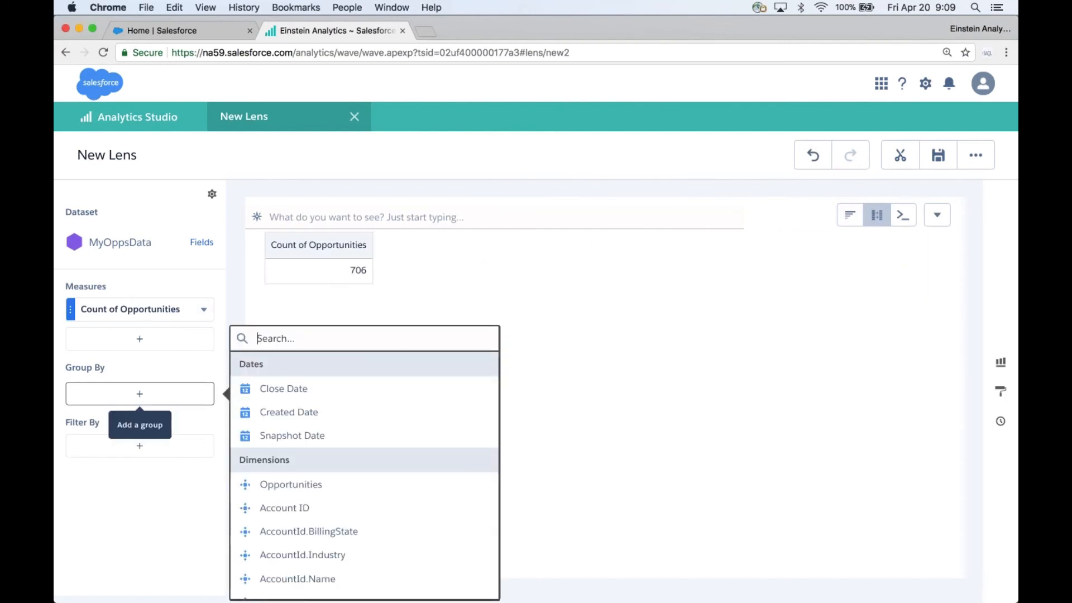
click(277, 390)
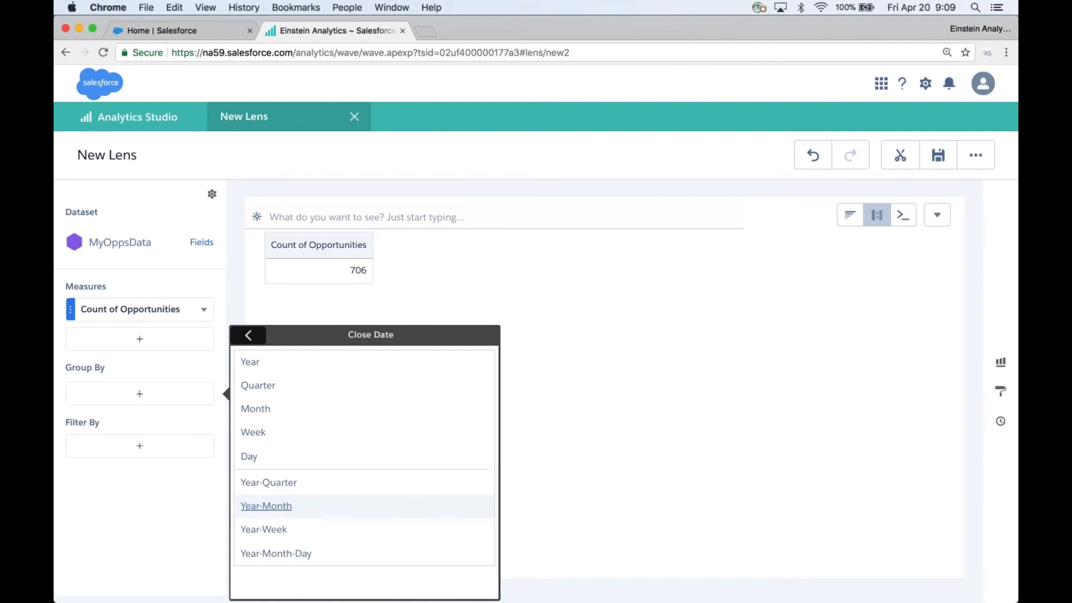
click(279, 507)
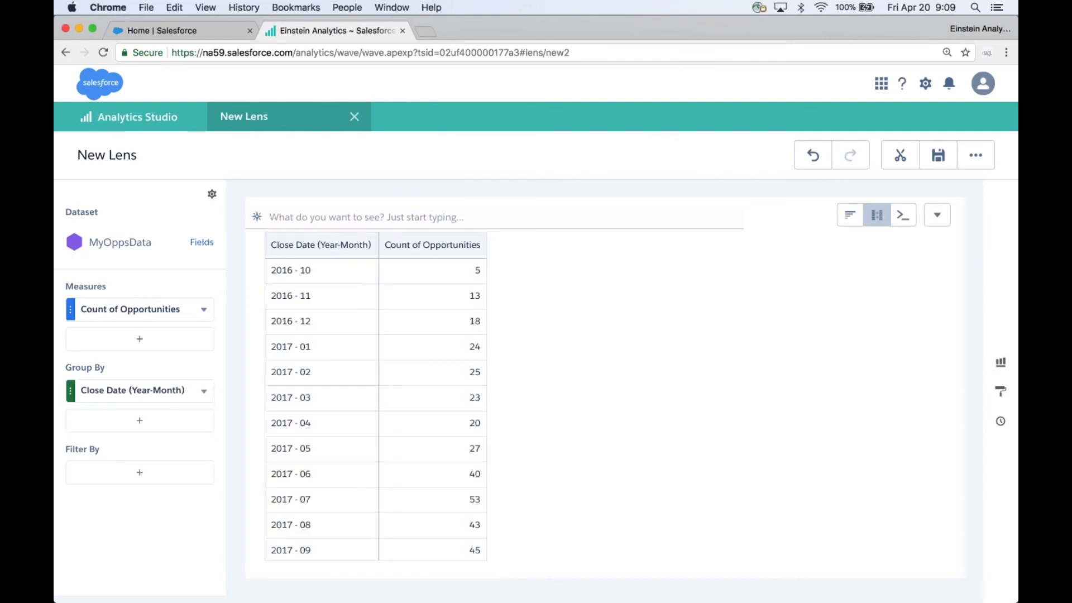
Step: Change the measure from Count of Opportunities to Sum of Amount
click(202, 310)
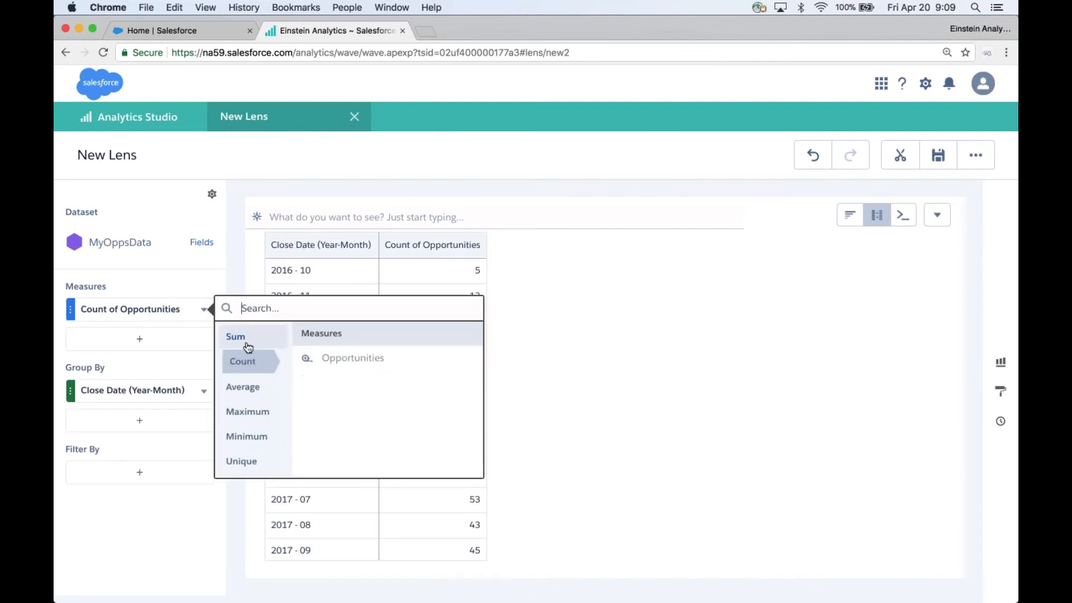
click(352, 358)
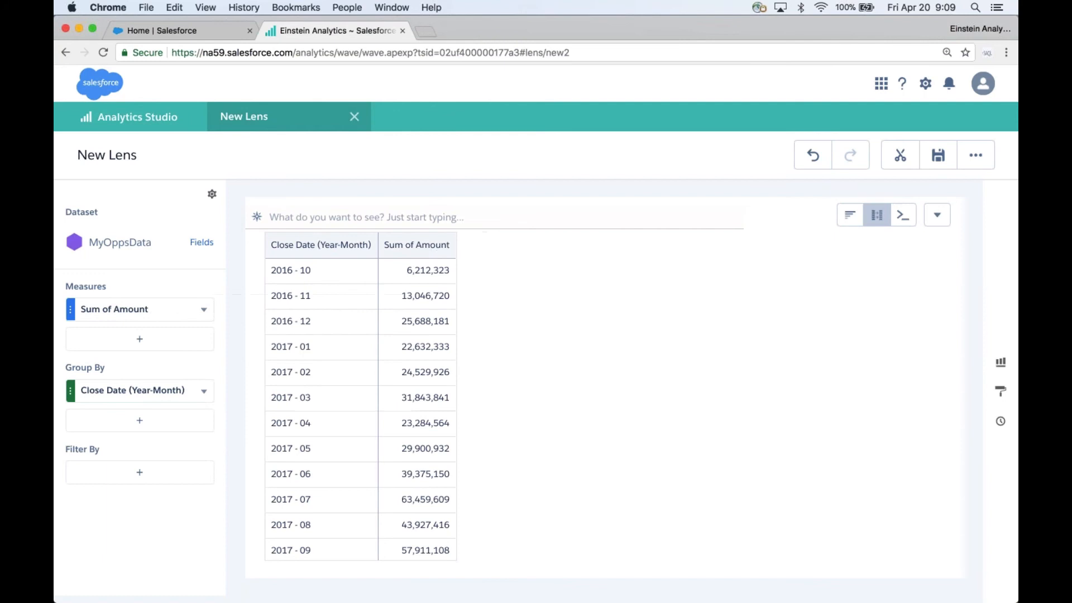
click(139, 342)
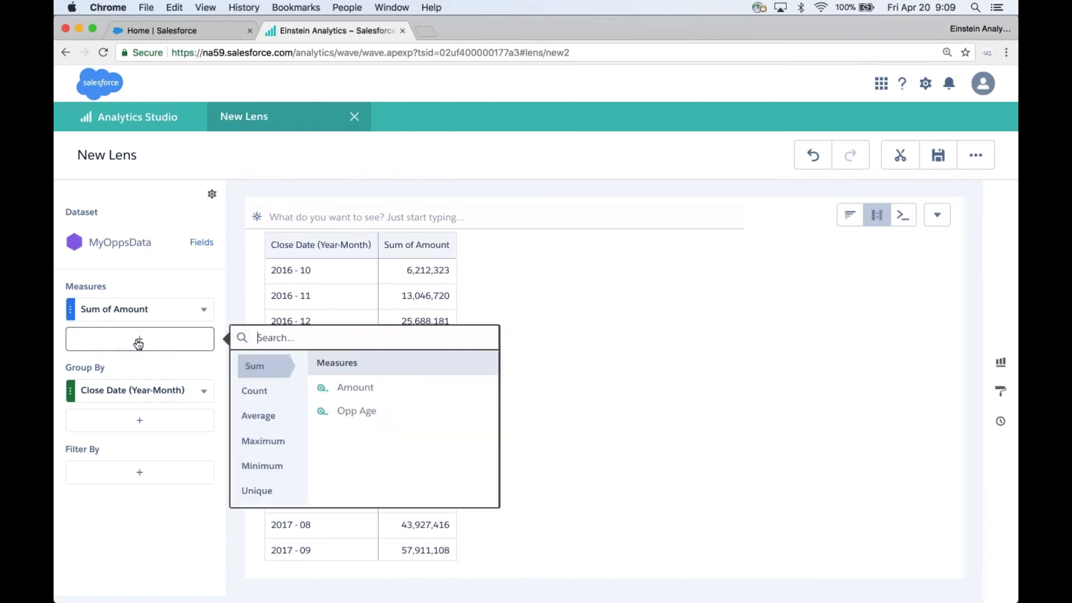
text(won)
key(BackSpace)
key(BackSpace)
key(BackSpace)
Step: Add a filter on the Sum of Amount measure so Won equals true
click(204, 311)
click(295, 417)
text(won)
click(279, 357)
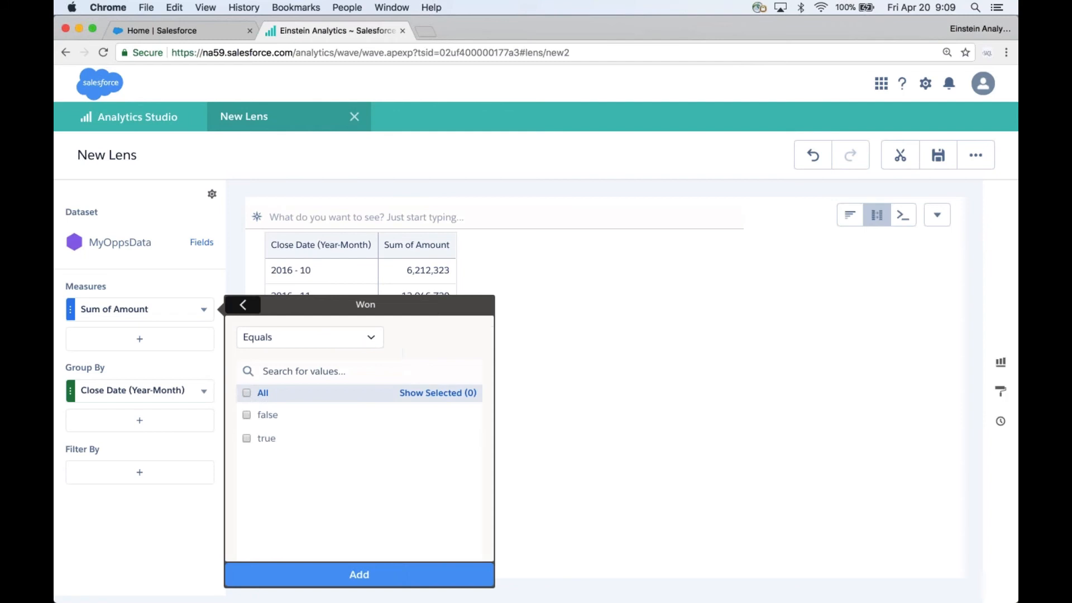
click(247, 438)
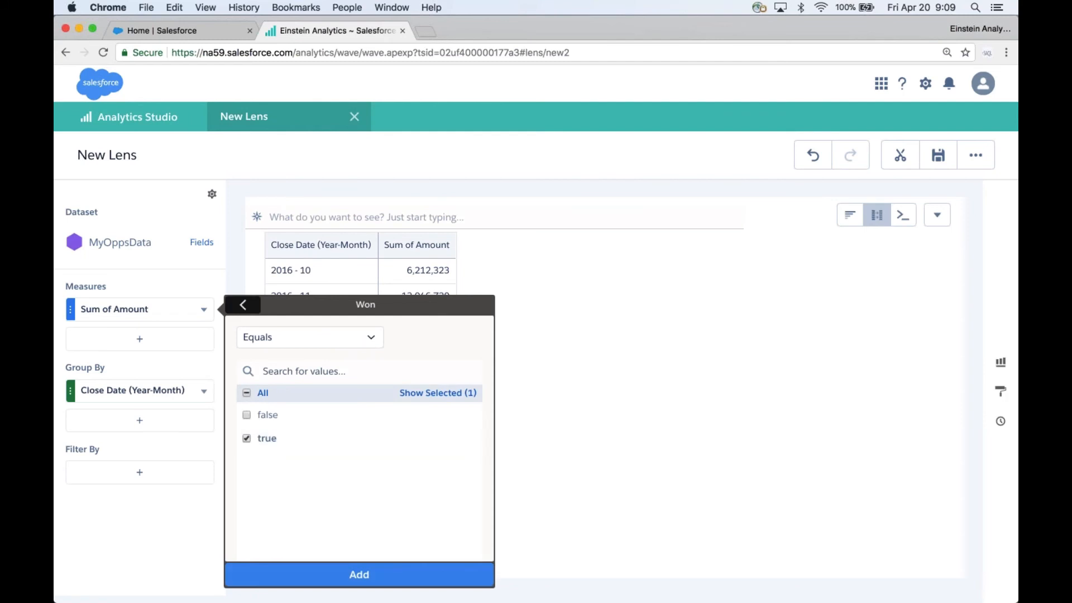
key(Return)
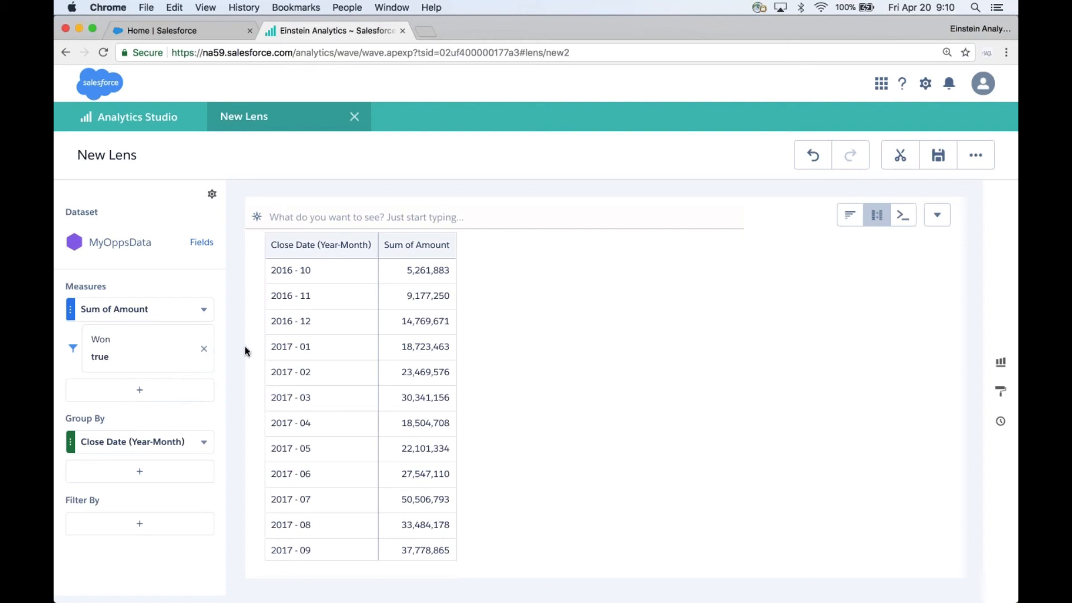
Step: Add a Count of Opportunities measure to the table
click(153, 393)
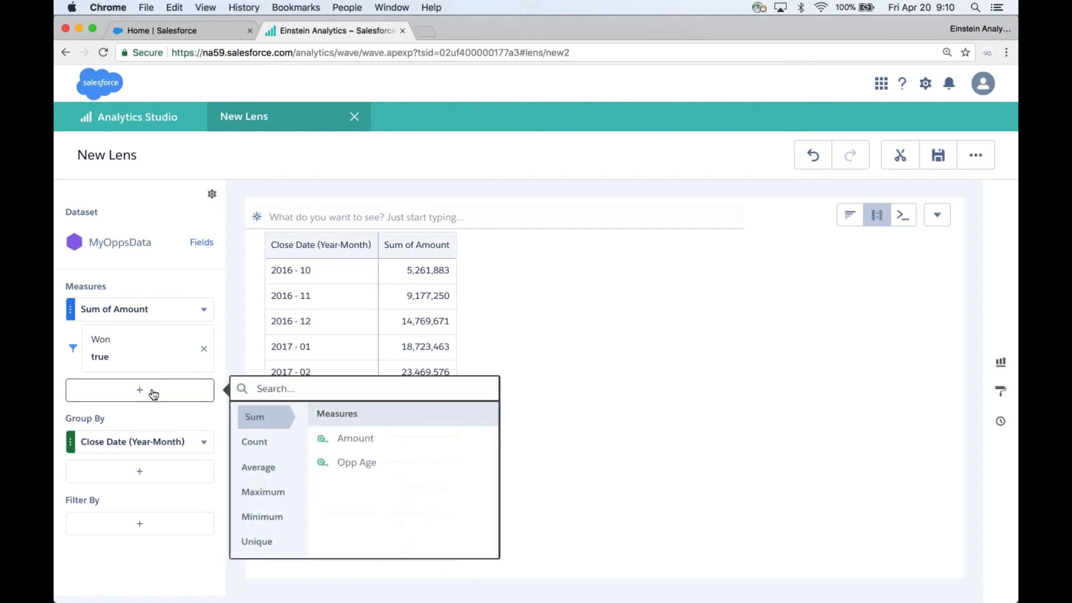
click(253, 441)
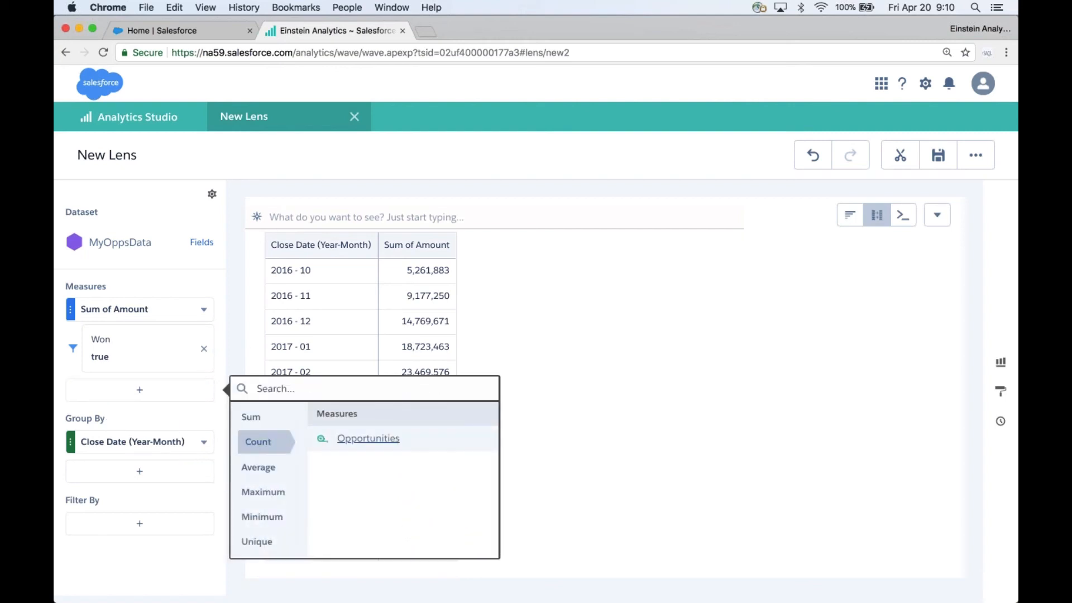
click(389, 445)
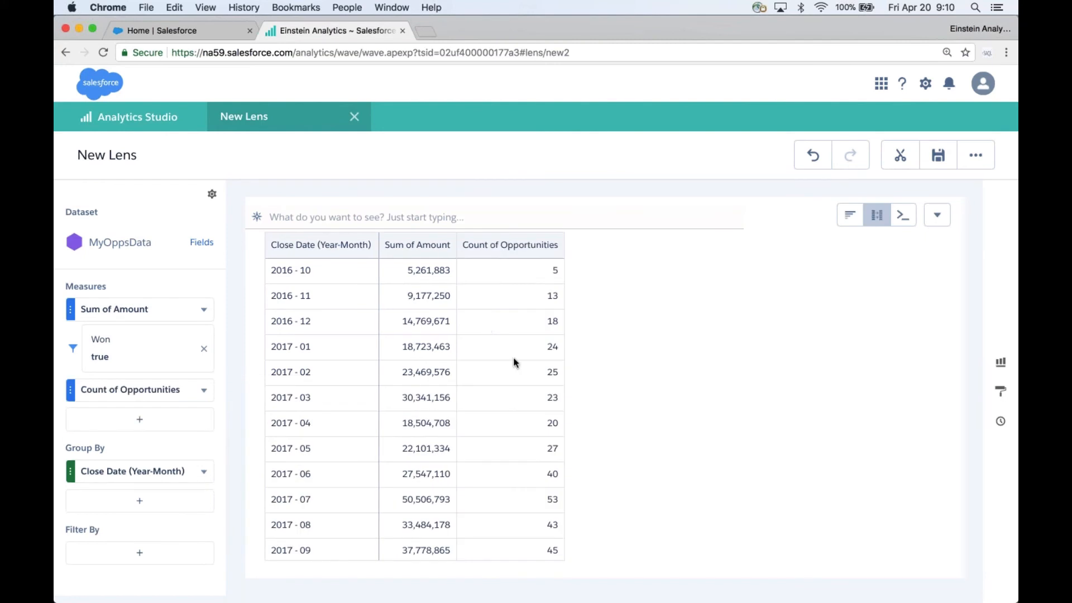
Step: Add a filter on the Count of Opportunities measure so Won equals true
click(205, 392)
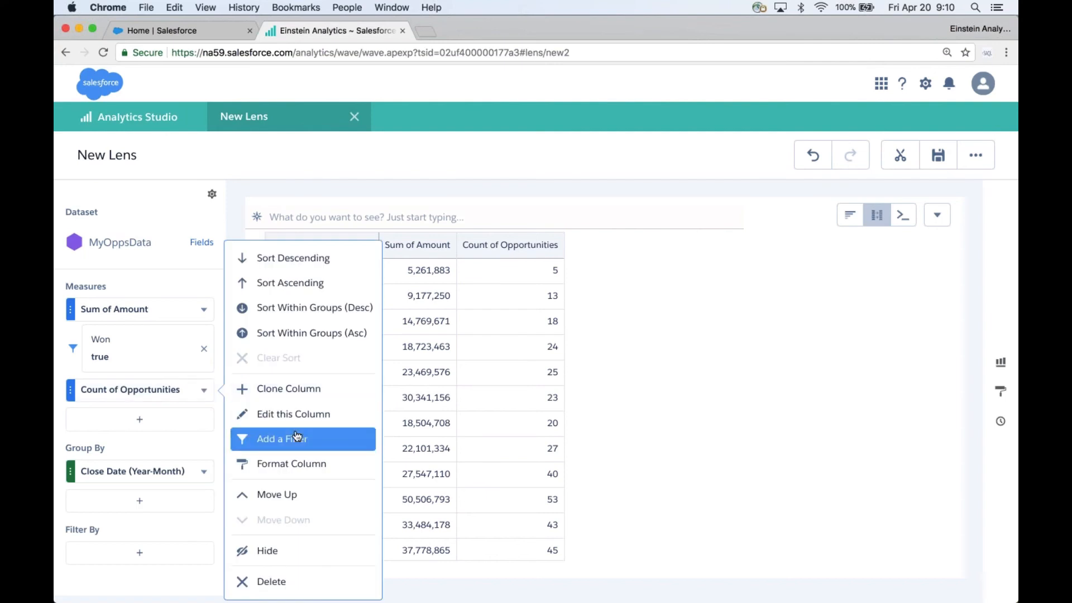
click(324, 442)
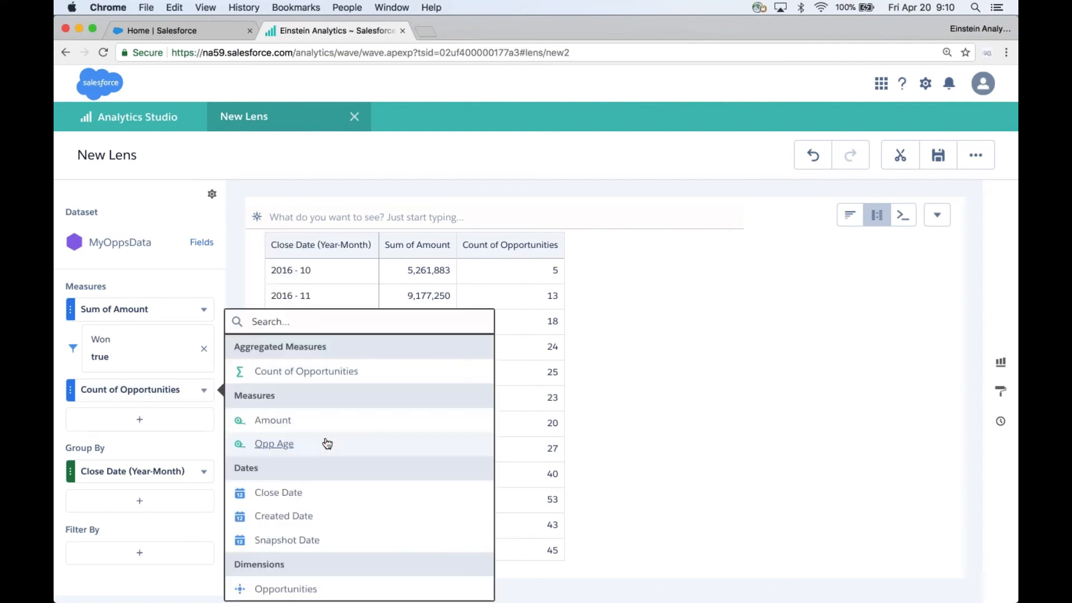
text(won)
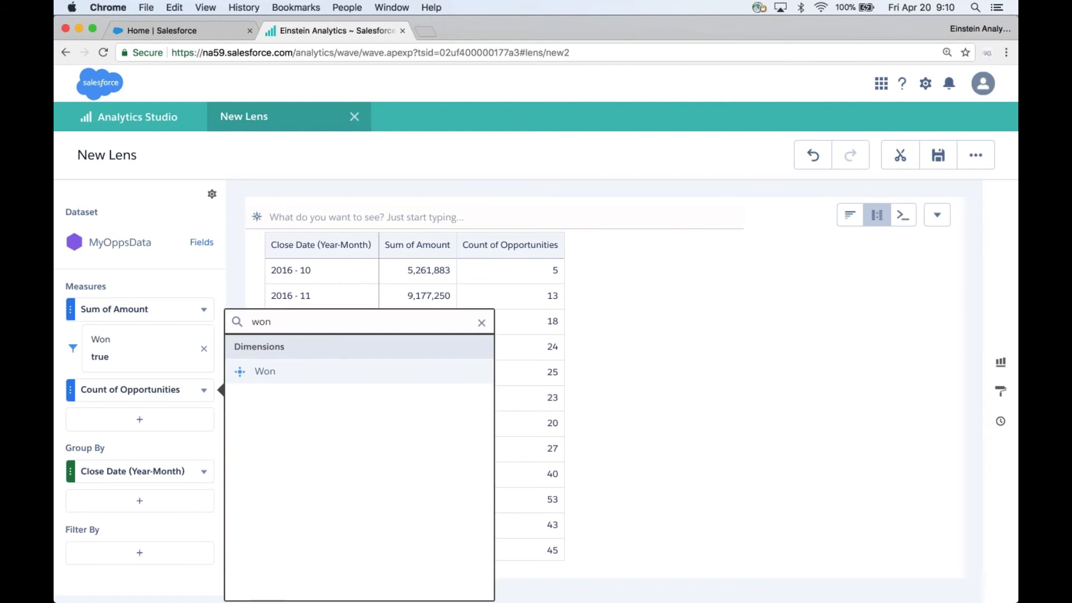
click(269, 372)
click(246, 455)
click(359, 588)
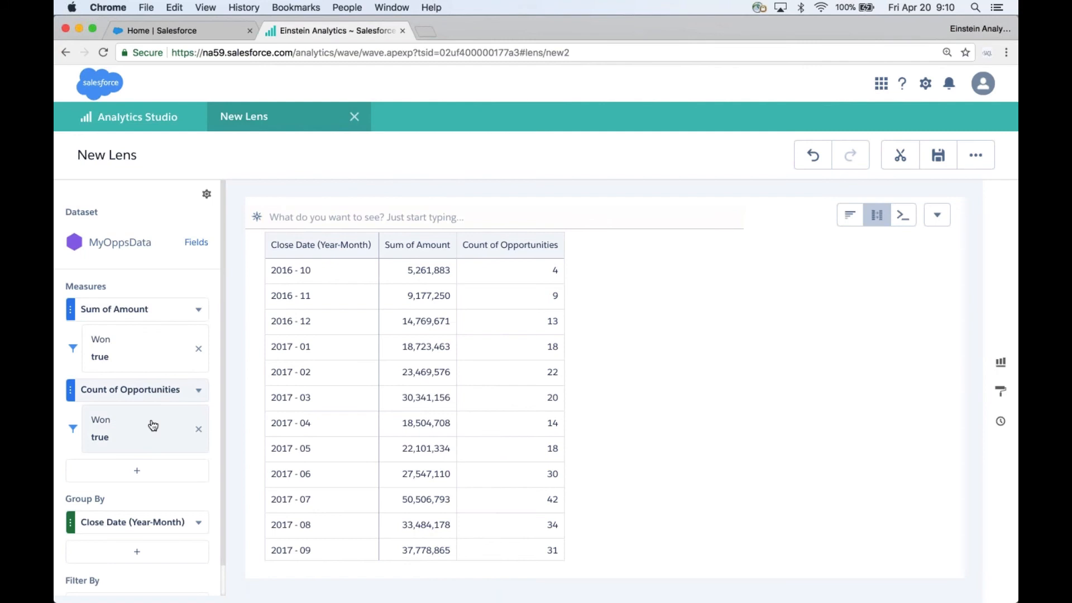
Step: Add a second, unfiltered Count of Opportunities measure
click(144, 473)
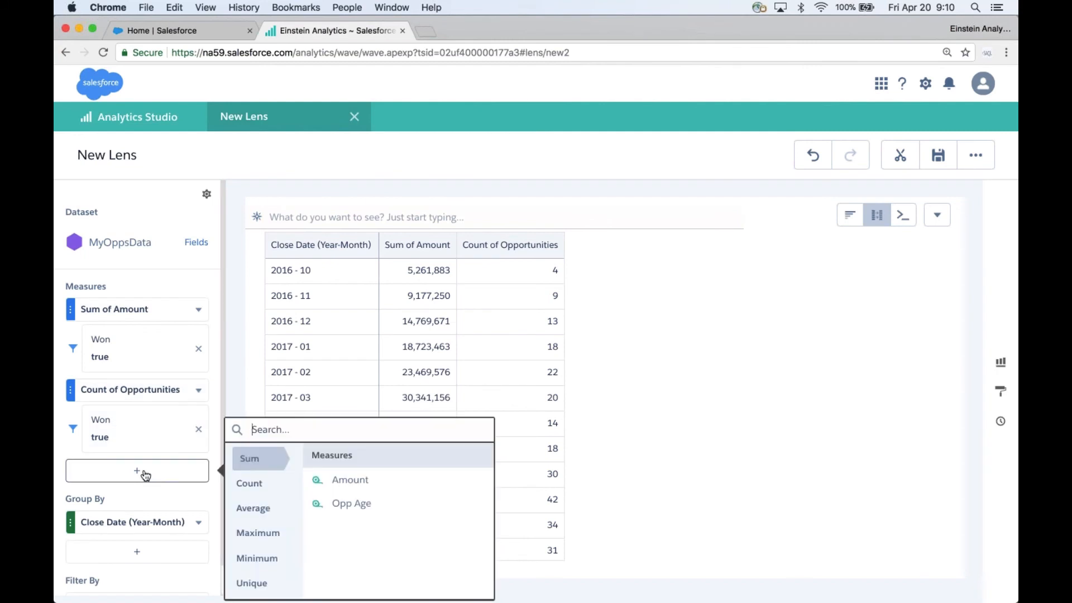
click(249, 483)
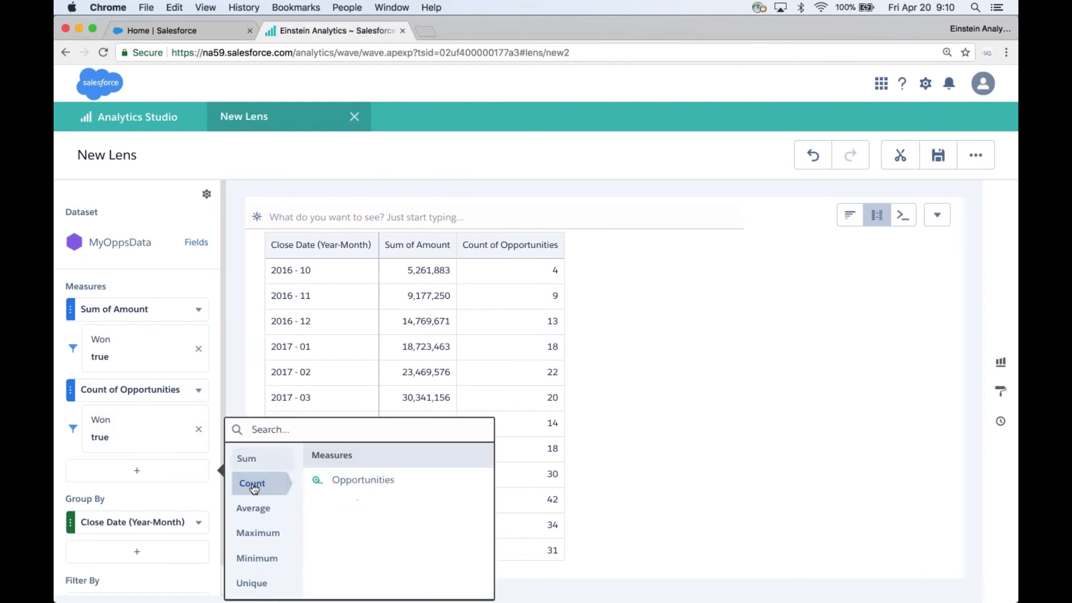
click(357, 480)
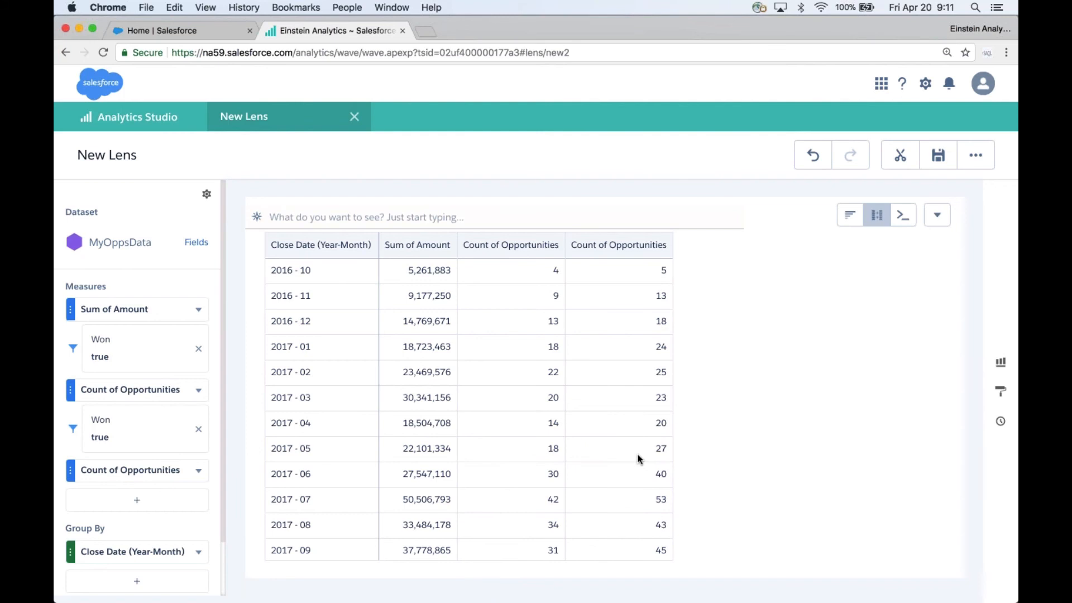
Step: Add another Sum of Amount measure to the table
scroll(127, 399, down, 3)
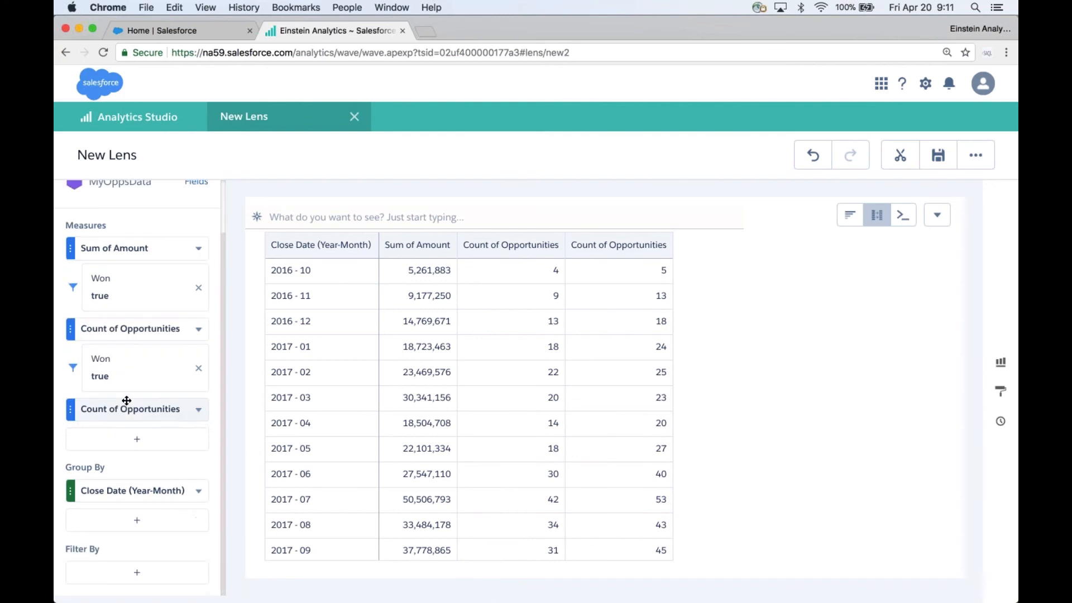
click(145, 443)
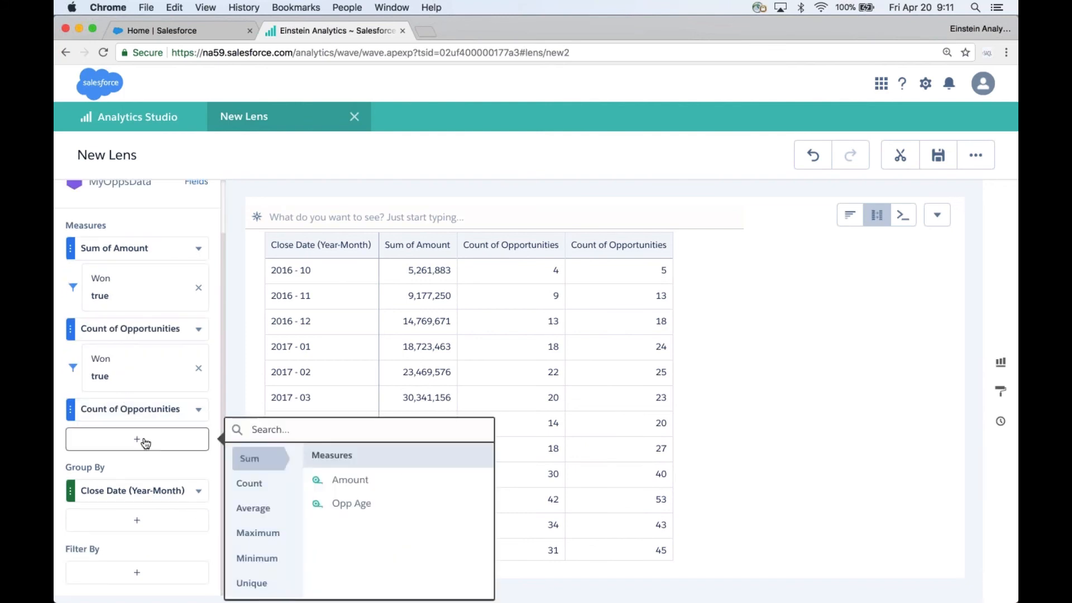
click(347, 481)
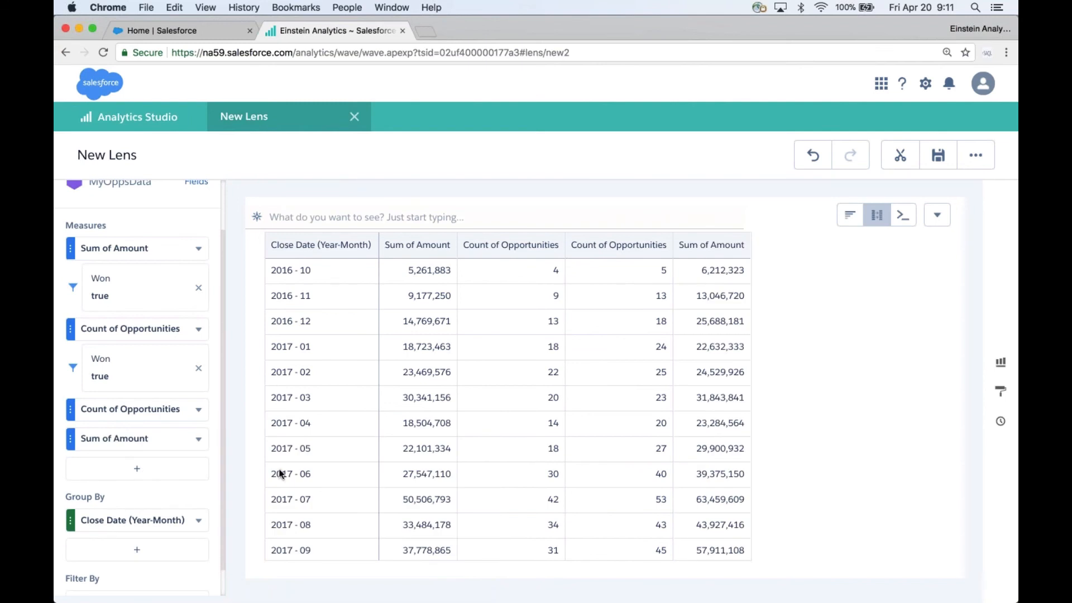
Step: Edit the last Sum of Amount column and enter the formula B/C
click(199, 440)
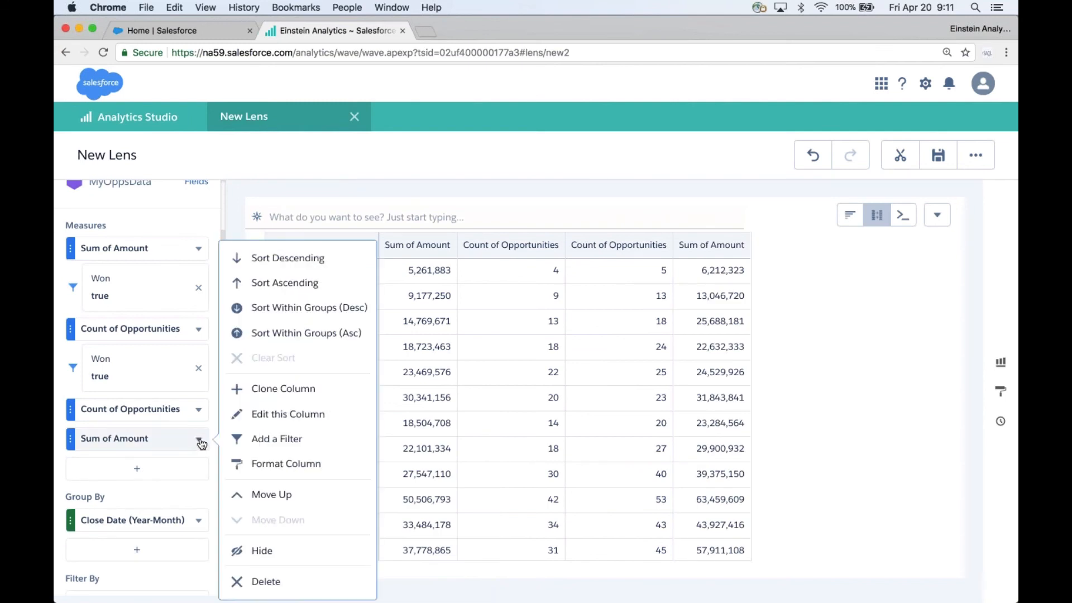
click(287, 414)
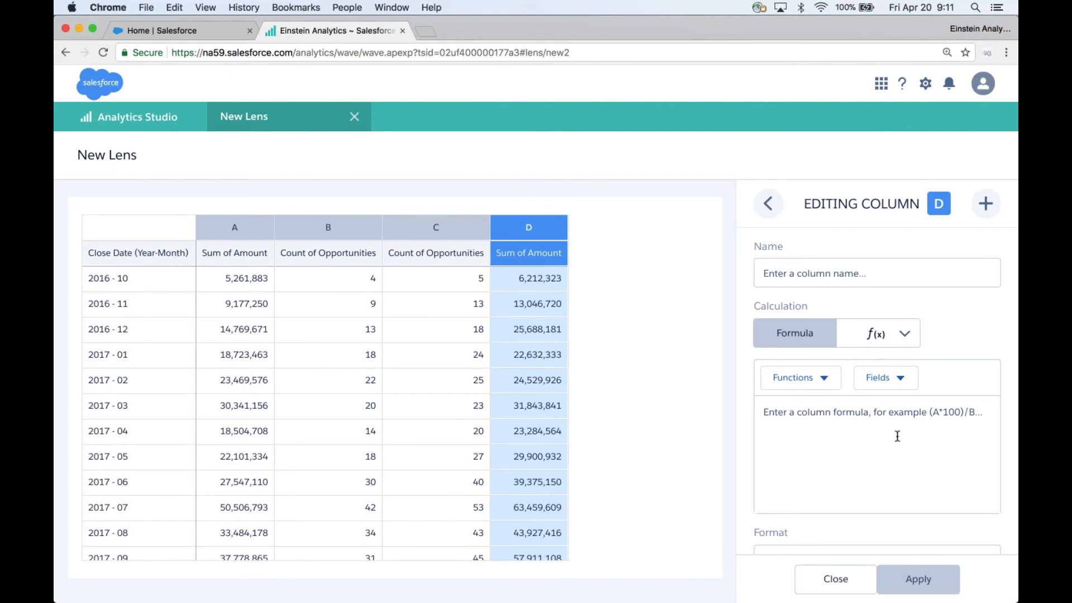
click(897, 436)
text(B/C)
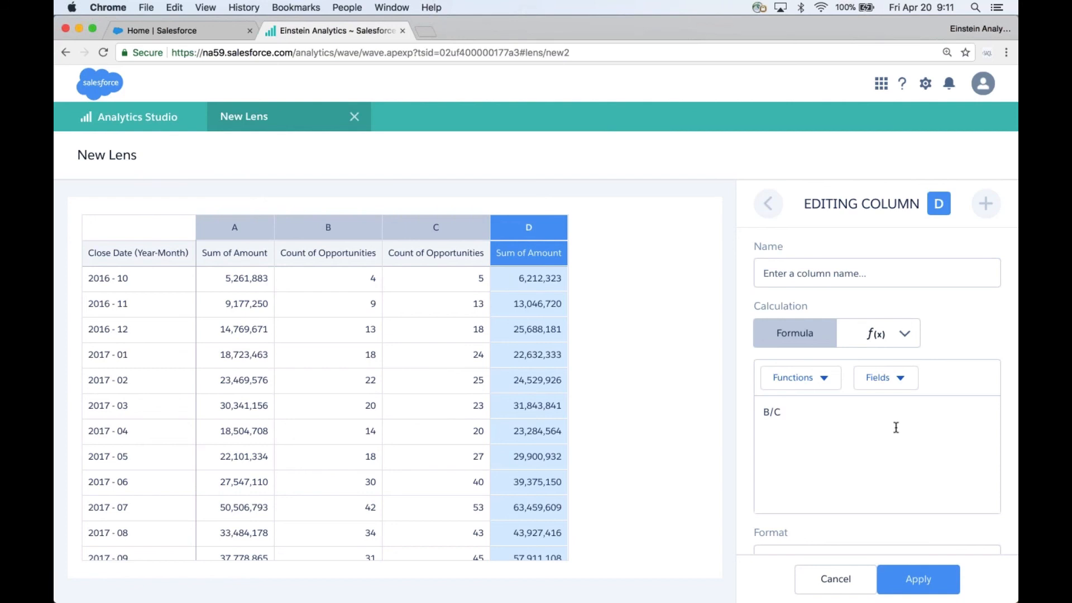
Step: Name the calculated column Win Percentage, set its format to Percentage, and apply the changes
click(845, 273)
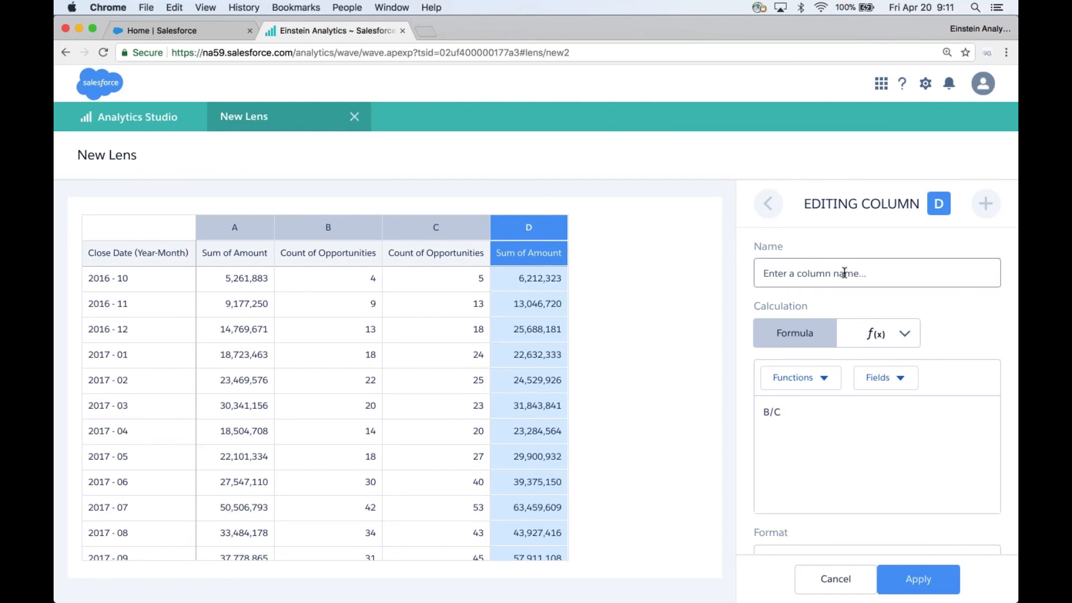
text(Win Percentage)
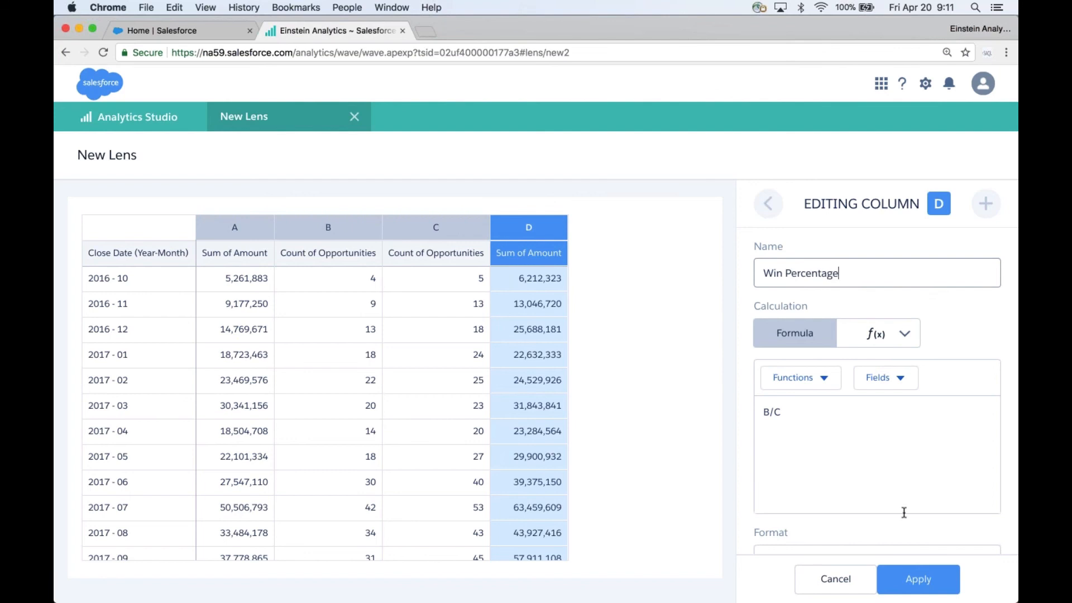
scroll(902, 509, down, 1)
click(890, 534)
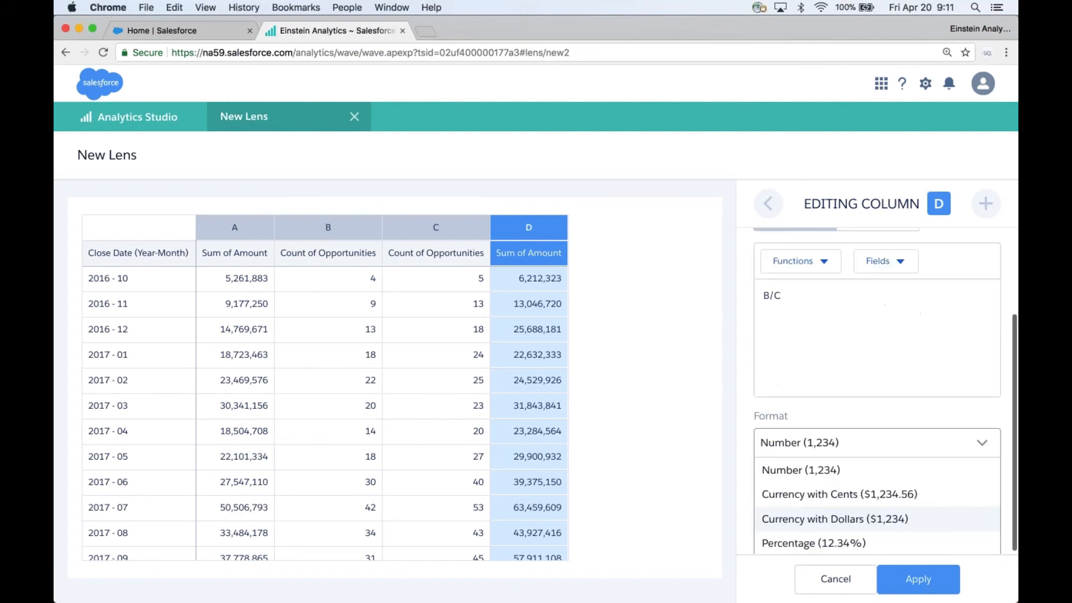
click(837, 542)
click(918, 579)
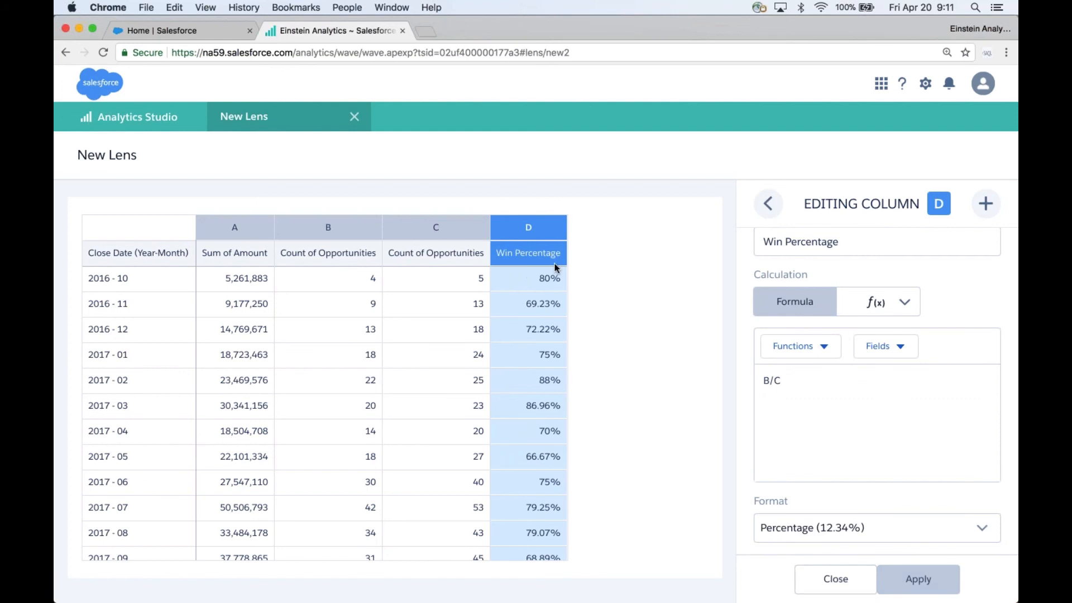
click(835, 579)
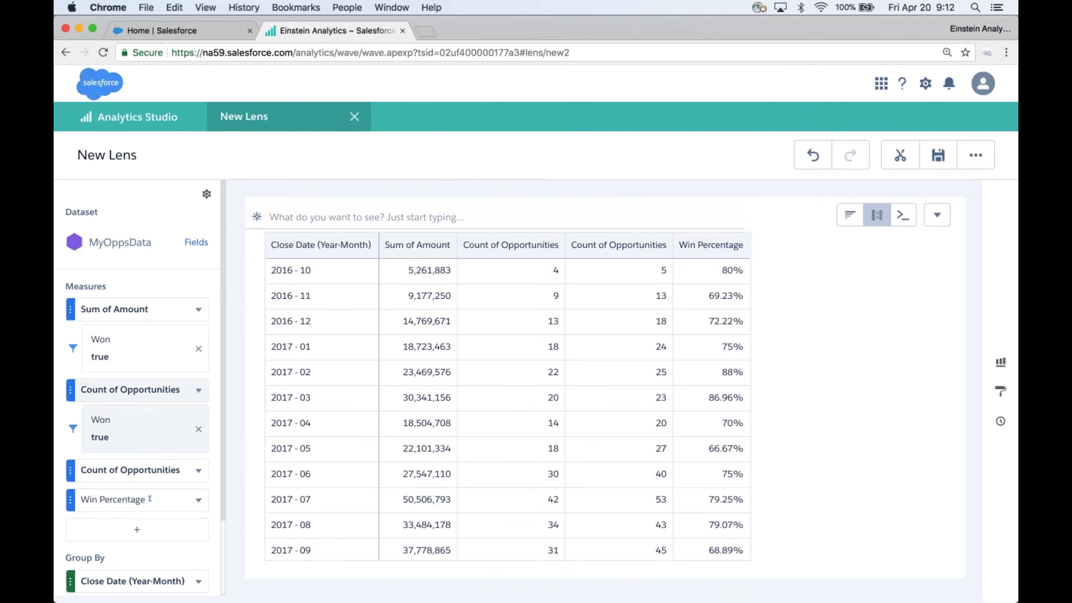
Step: Add a filter to the unfiltered Count of Opportunities measure so Closed equals true
click(199, 470)
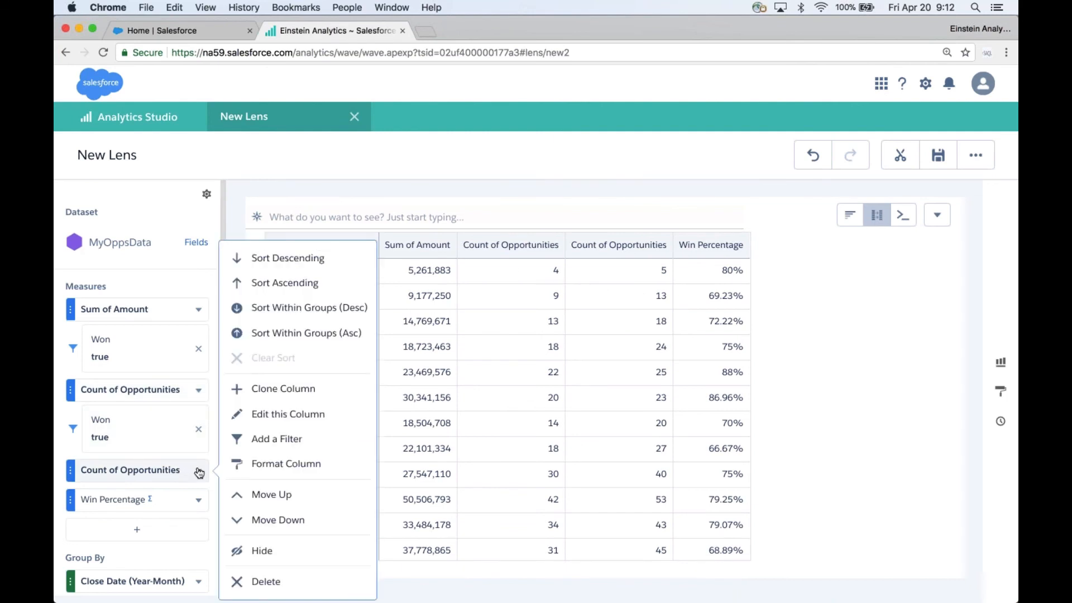
click(305, 441)
text(clo)
click(269, 421)
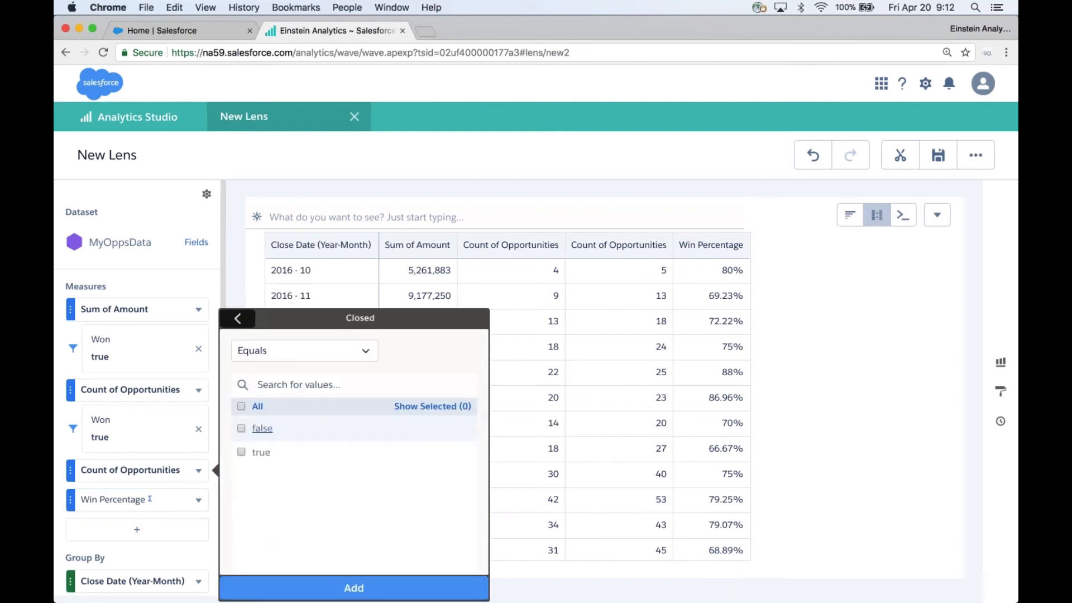
click(241, 452)
click(354, 589)
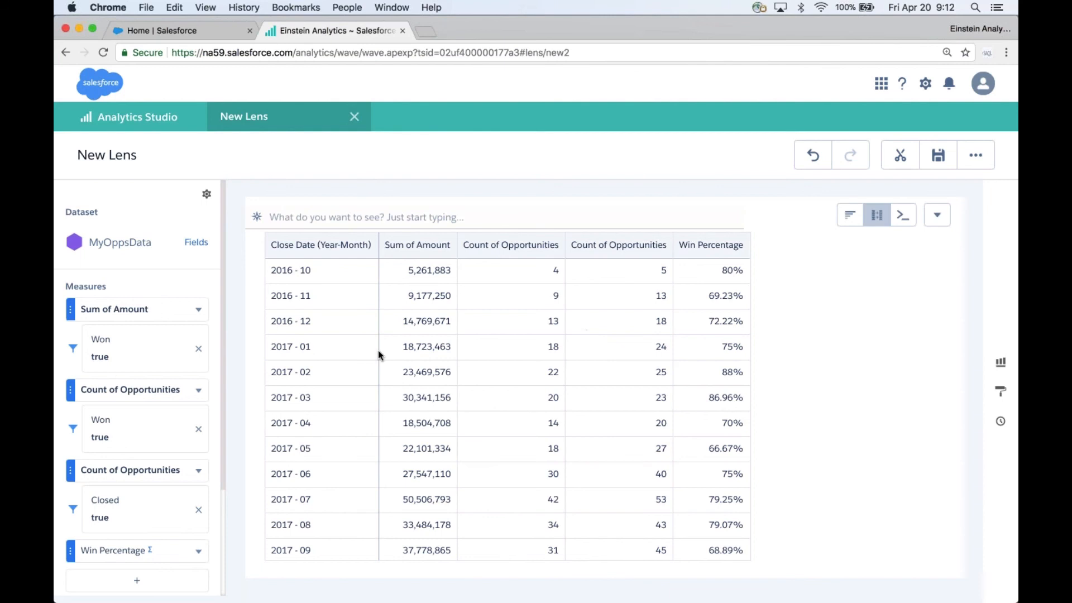
Step: Hide both Count of Opportunities columns so the table shows only Sum of Amount and Win Percentage
click(200, 392)
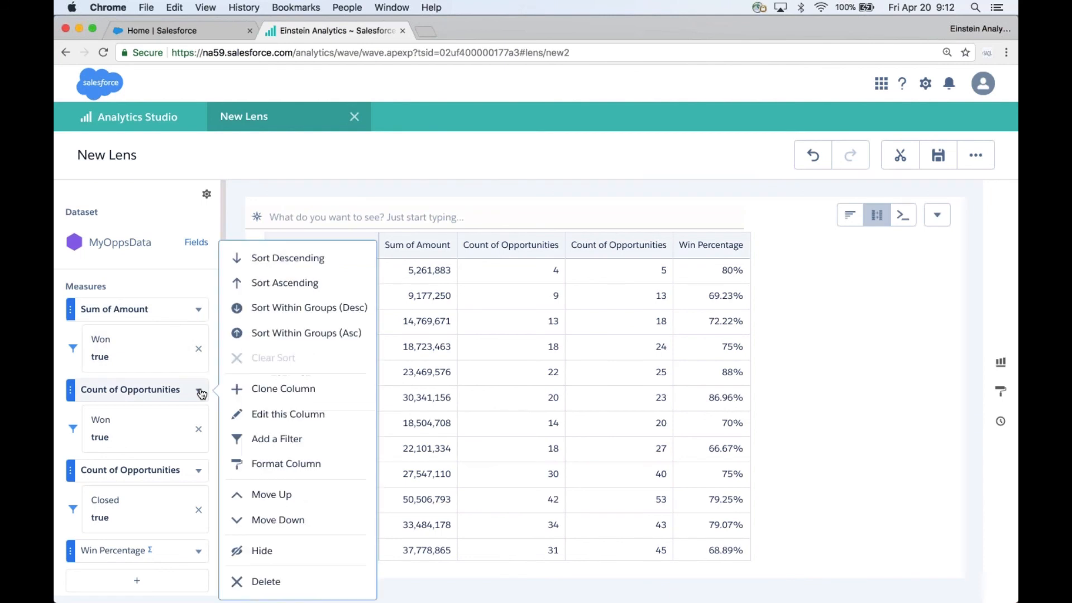
click(261, 551)
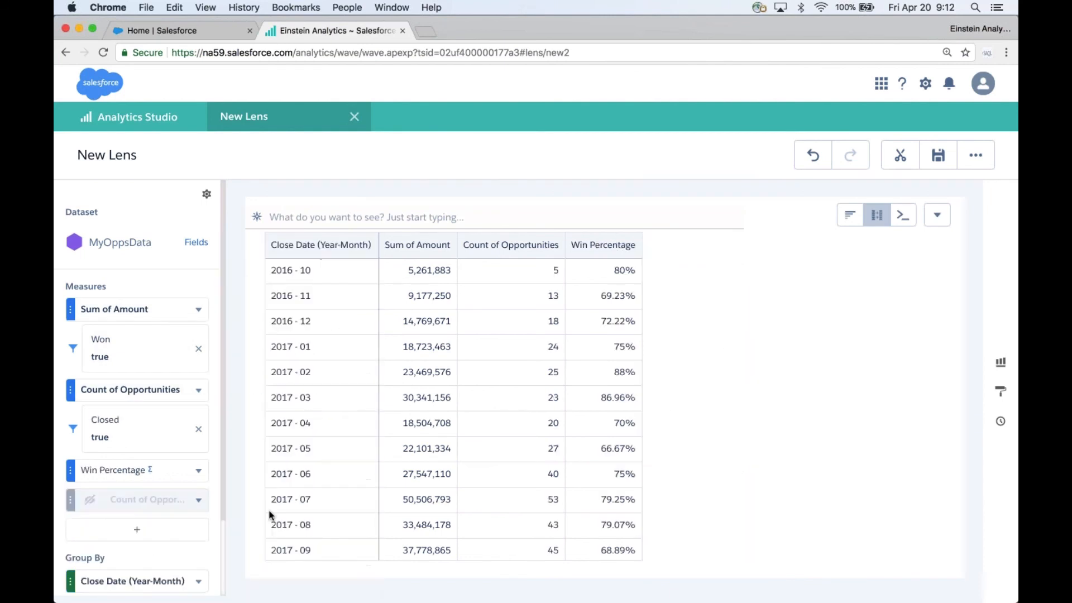
click(198, 390)
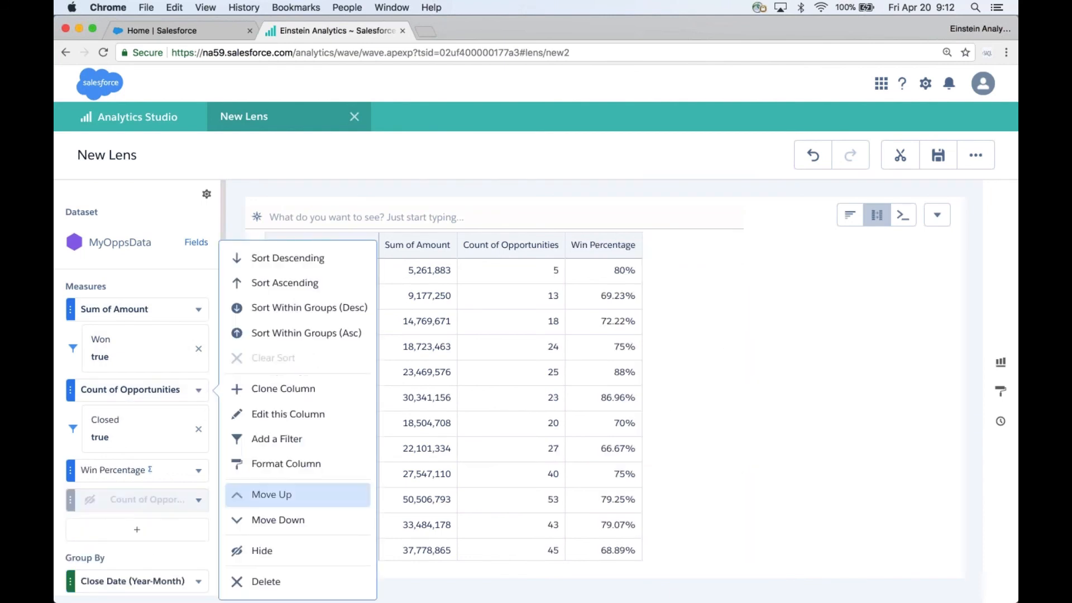
click(282, 552)
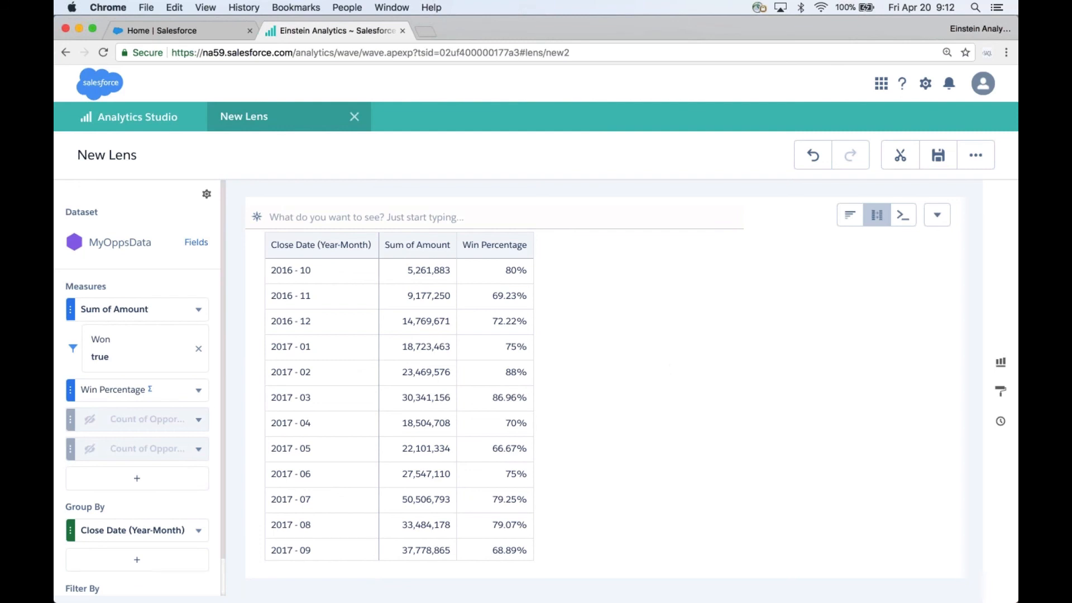
Step: Clip the lens to the Dashboard Designer as a new step
click(896, 162)
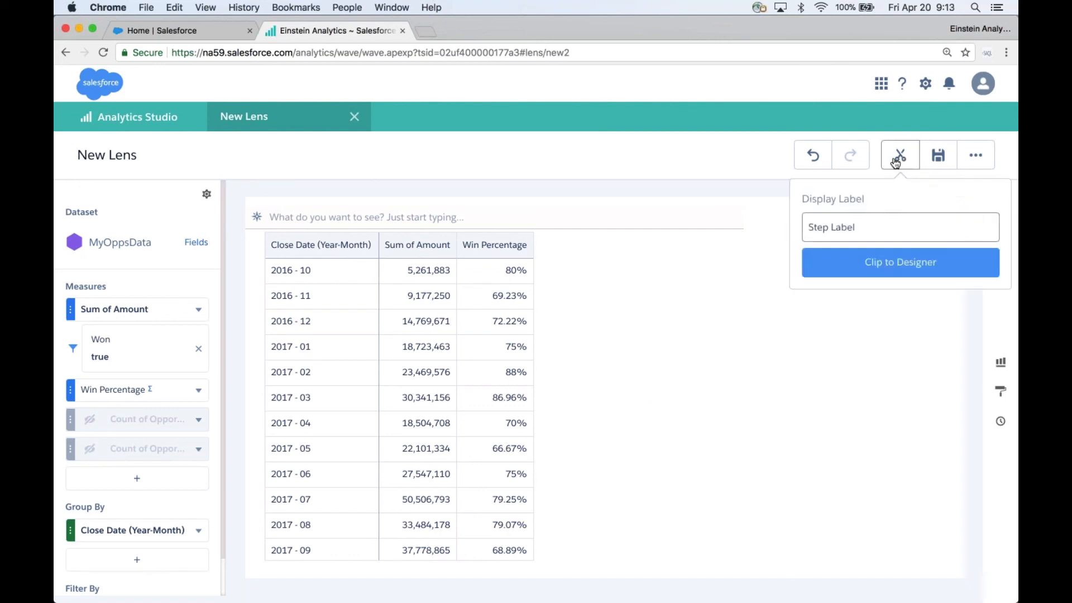
click(890, 268)
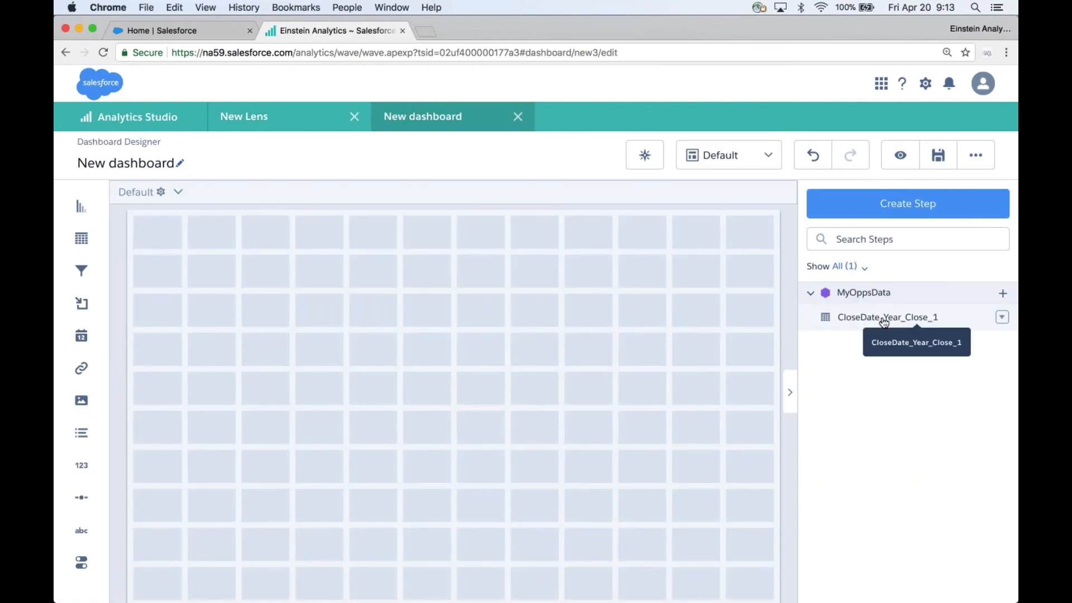
drag(883, 322, 548, 356)
drag(554, 401, 745, 494)
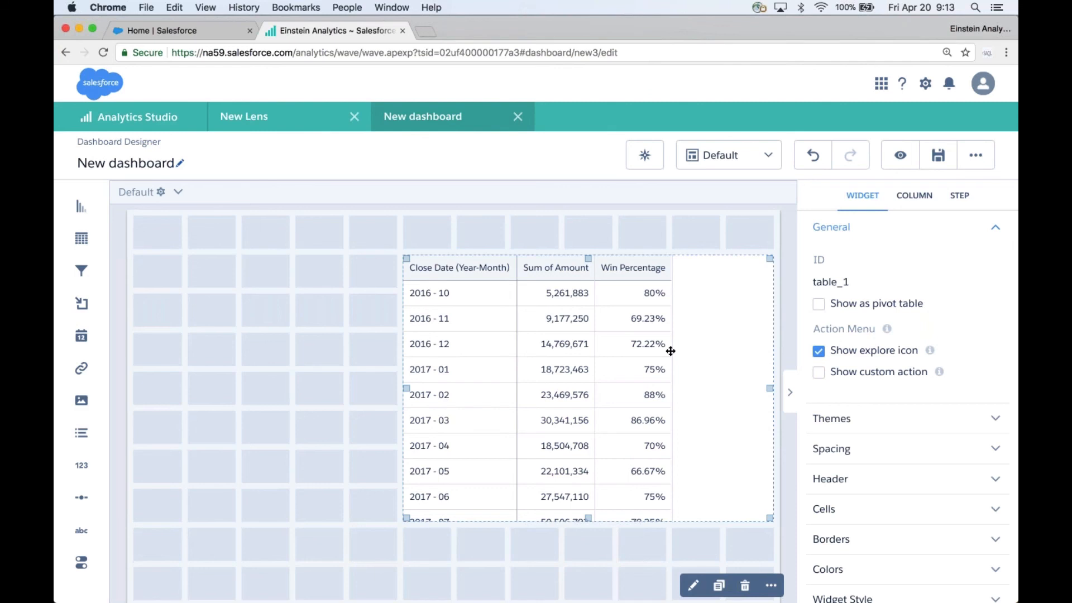
key(BackSpace)
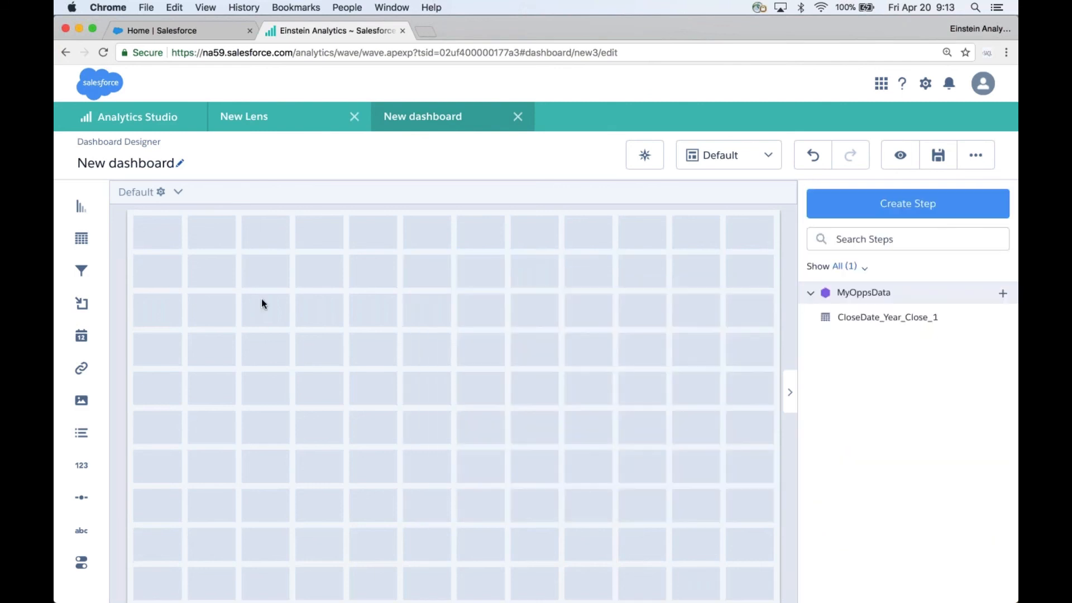
Step: Place a chart widget on the dashboard canvas, enlarge it, and assign the clipped step to it
drag(81, 212, 216, 299)
drag(343, 364, 609, 558)
drag(865, 318, 409, 401)
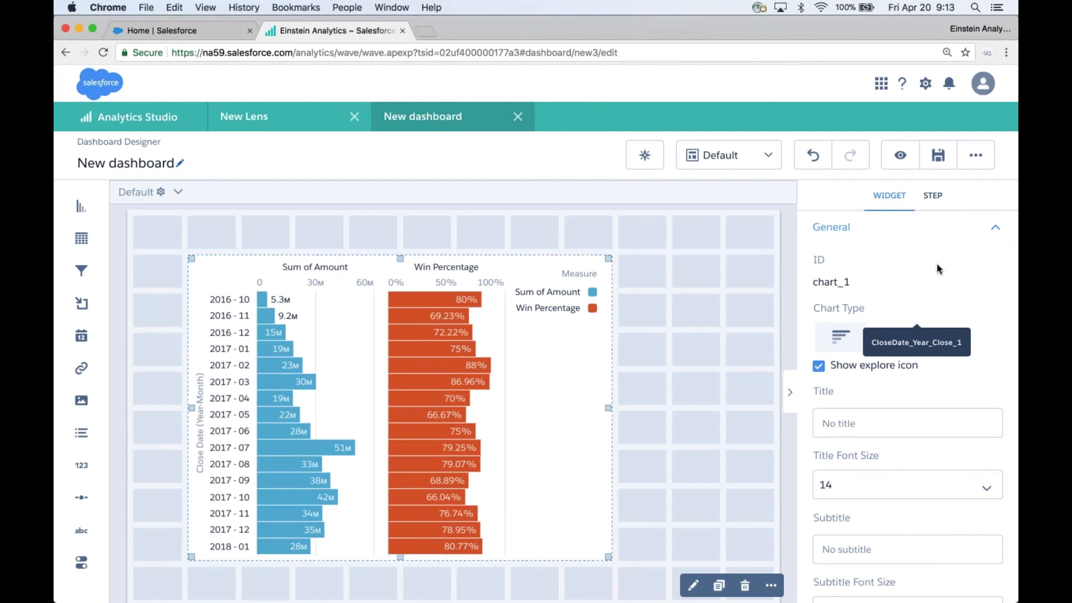
Step: Change the chart widget's chart type to Combo
click(783, 323)
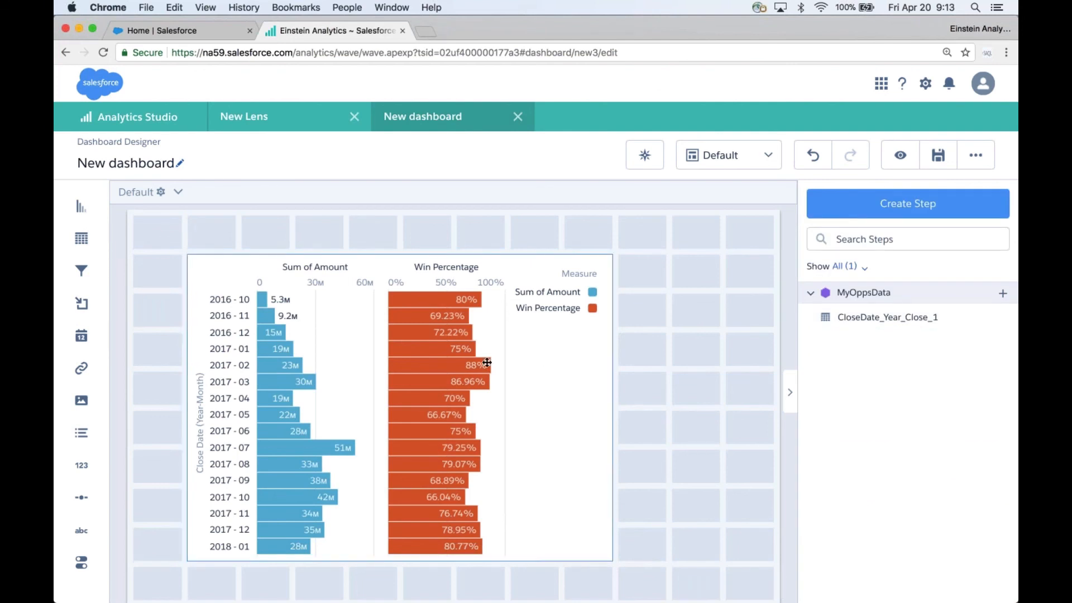
click(543, 371)
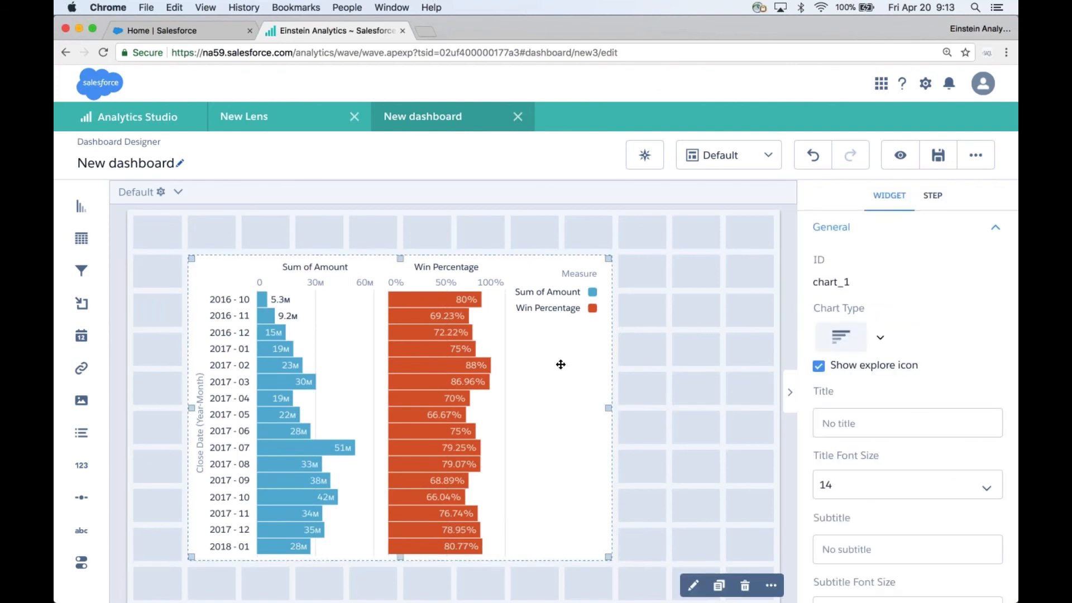
click(884, 340)
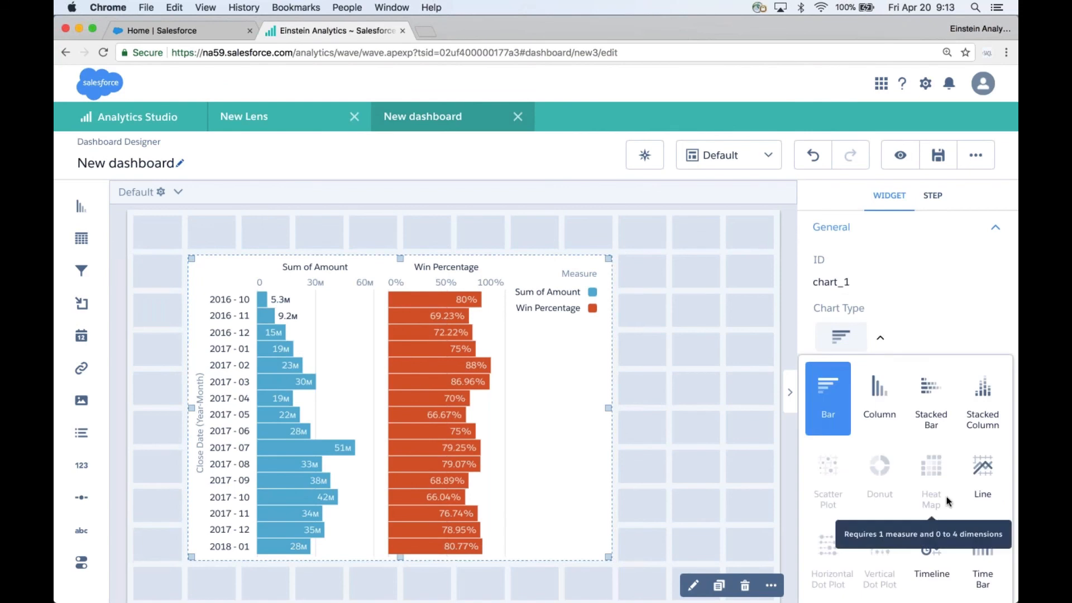
scroll(946, 497, down, 2)
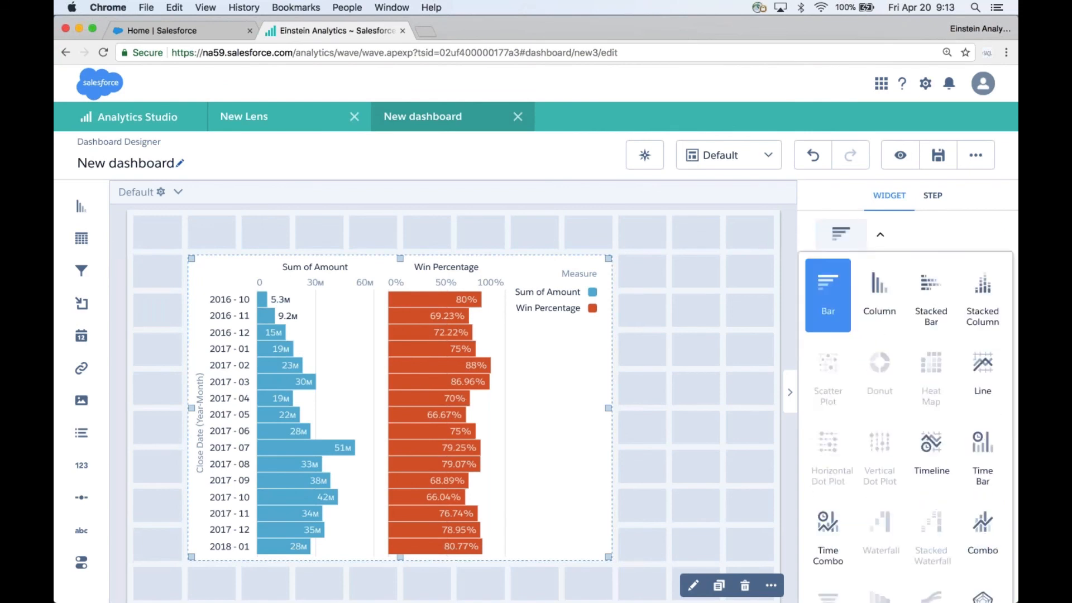
click(989, 523)
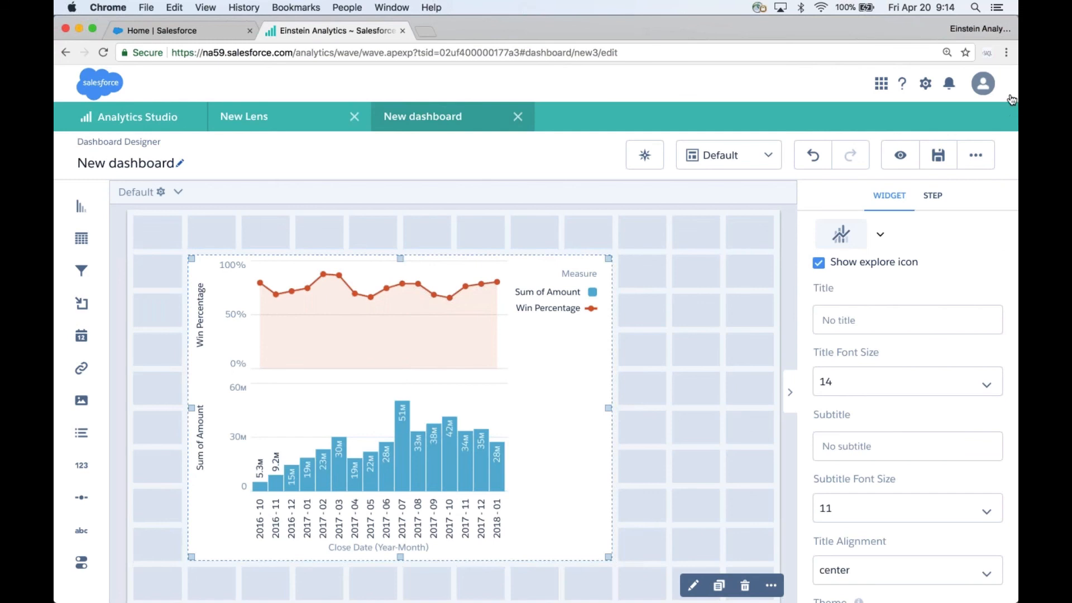
Step: Open the Combo Chart settings and set the axis mode to Dual Axis
scroll(978, 234, up, 3)
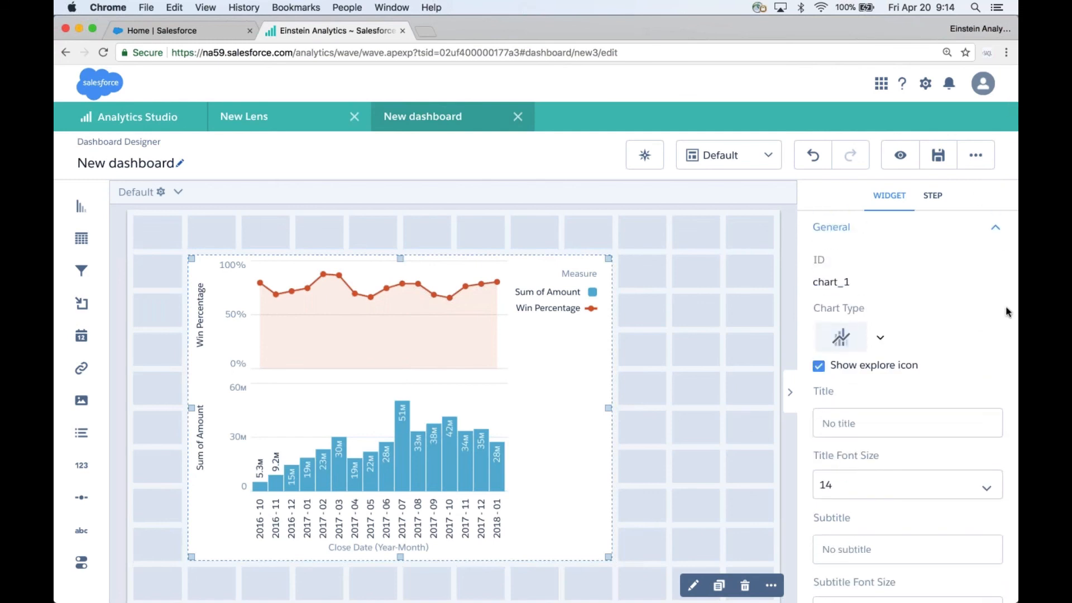
click(996, 226)
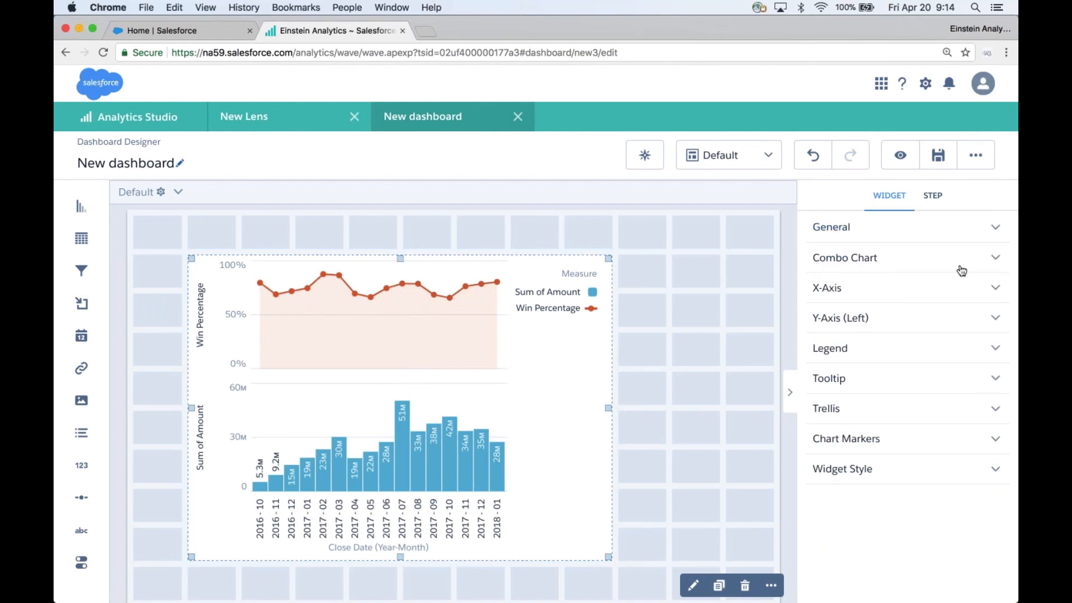
click(996, 259)
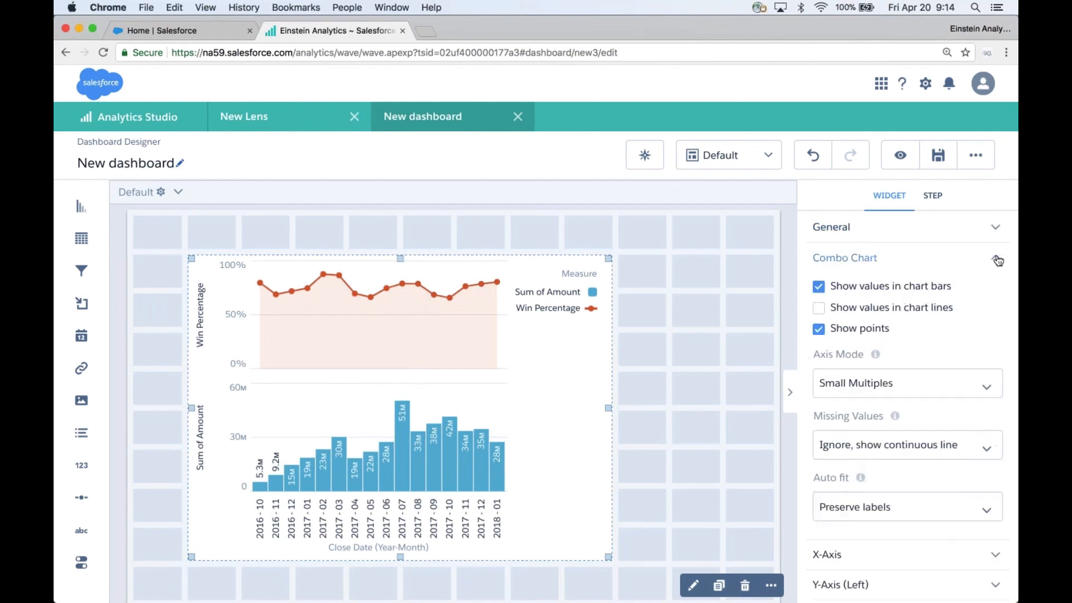
click(918, 385)
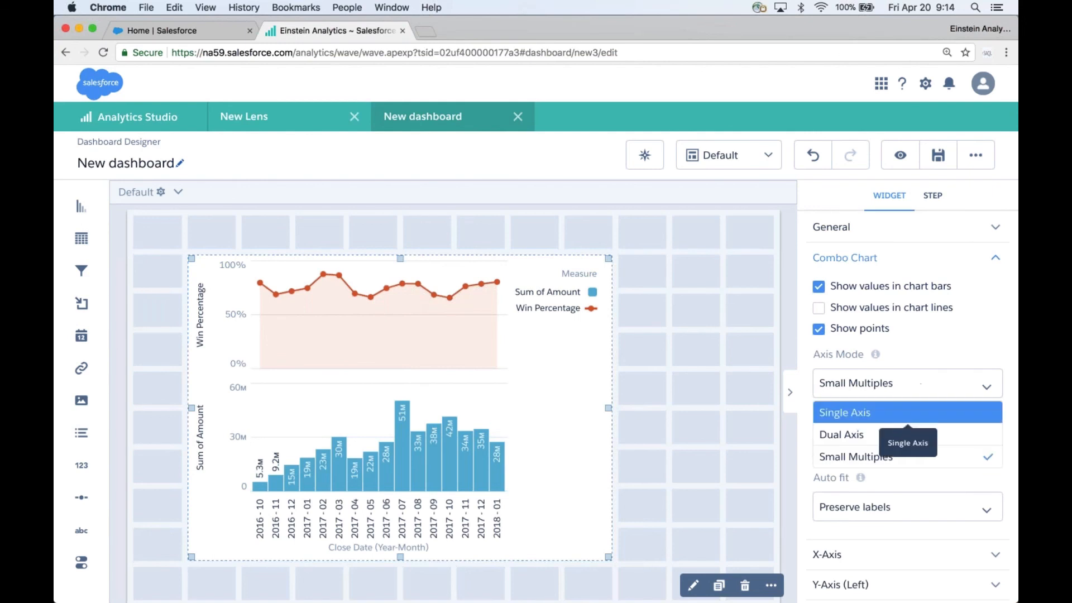
click(864, 437)
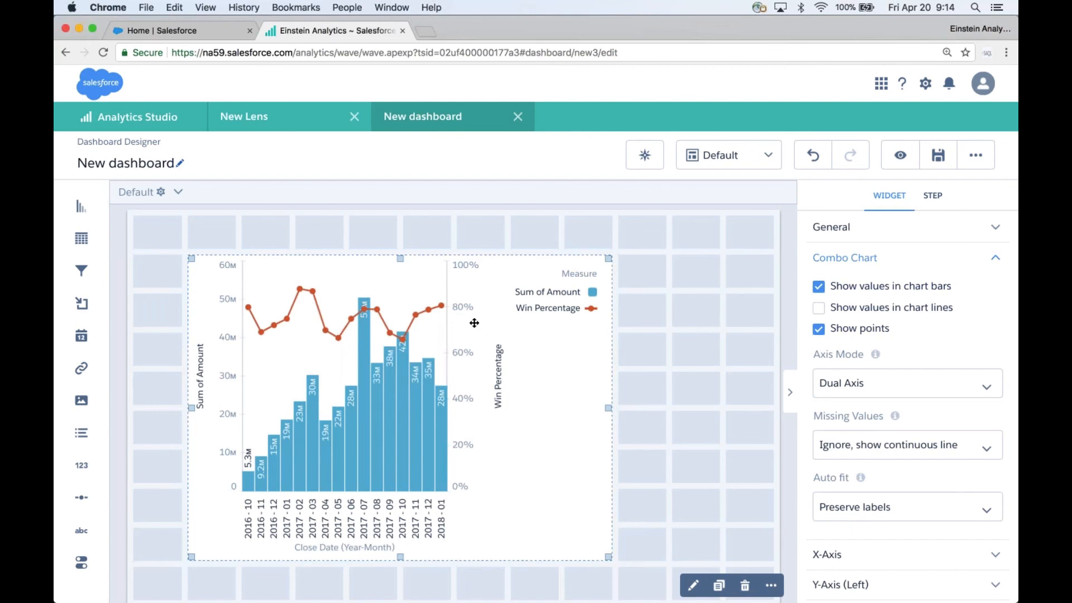
Step: Try the Single Axis mode, then set the axis mode back to Dual Axis
click(907, 383)
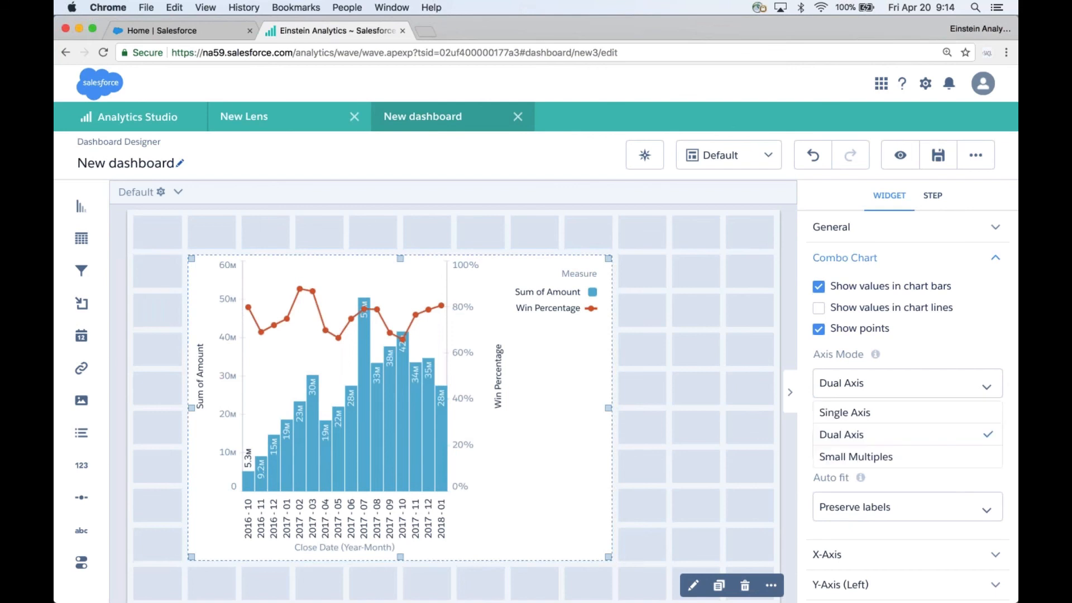
click(905, 419)
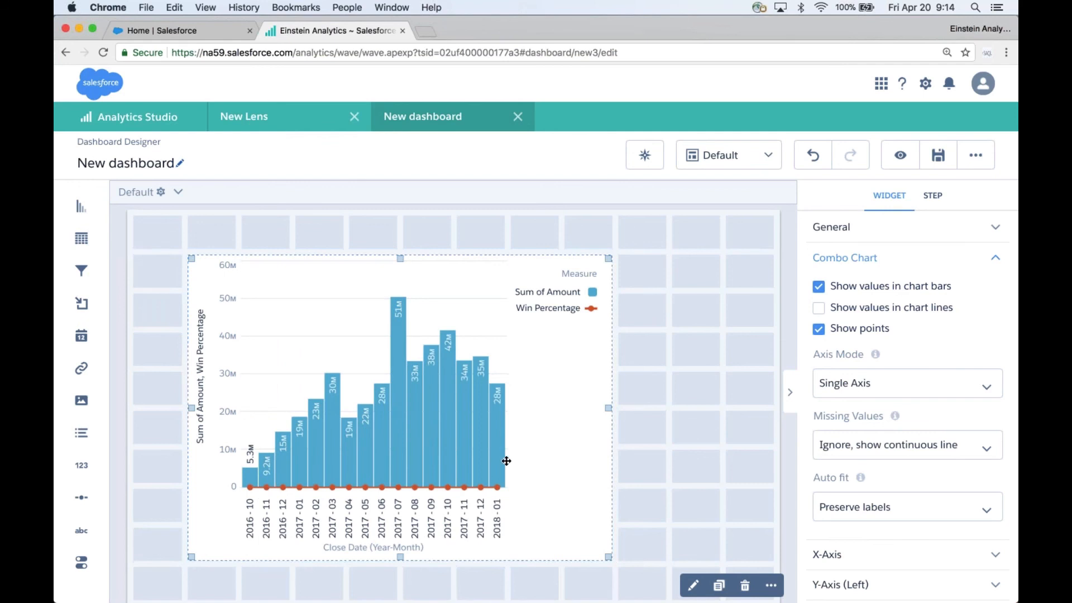
click(851, 389)
click(862, 435)
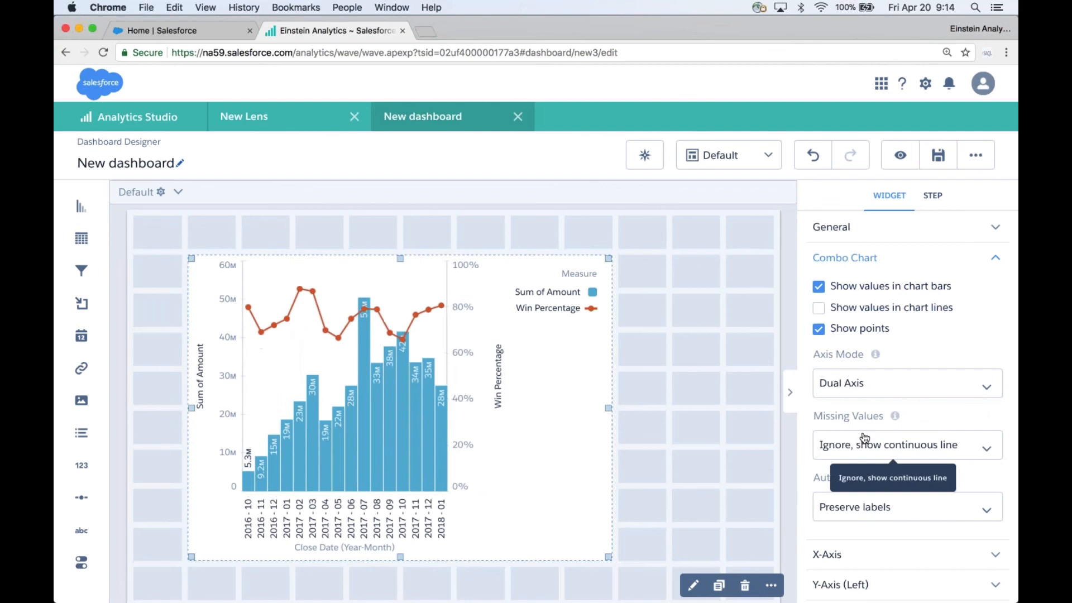